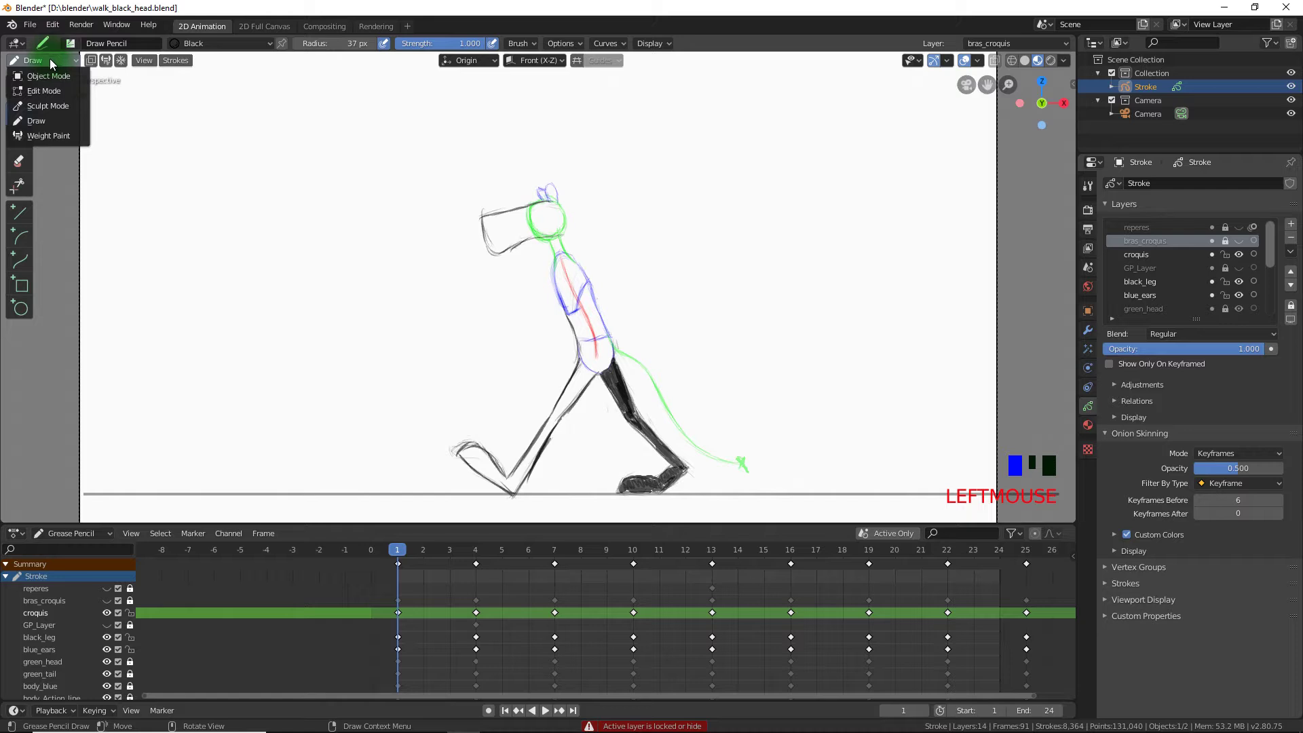
Switch the Stroke grease pencil drawing from Draw mode to Object Mode
left_click(63, 76)
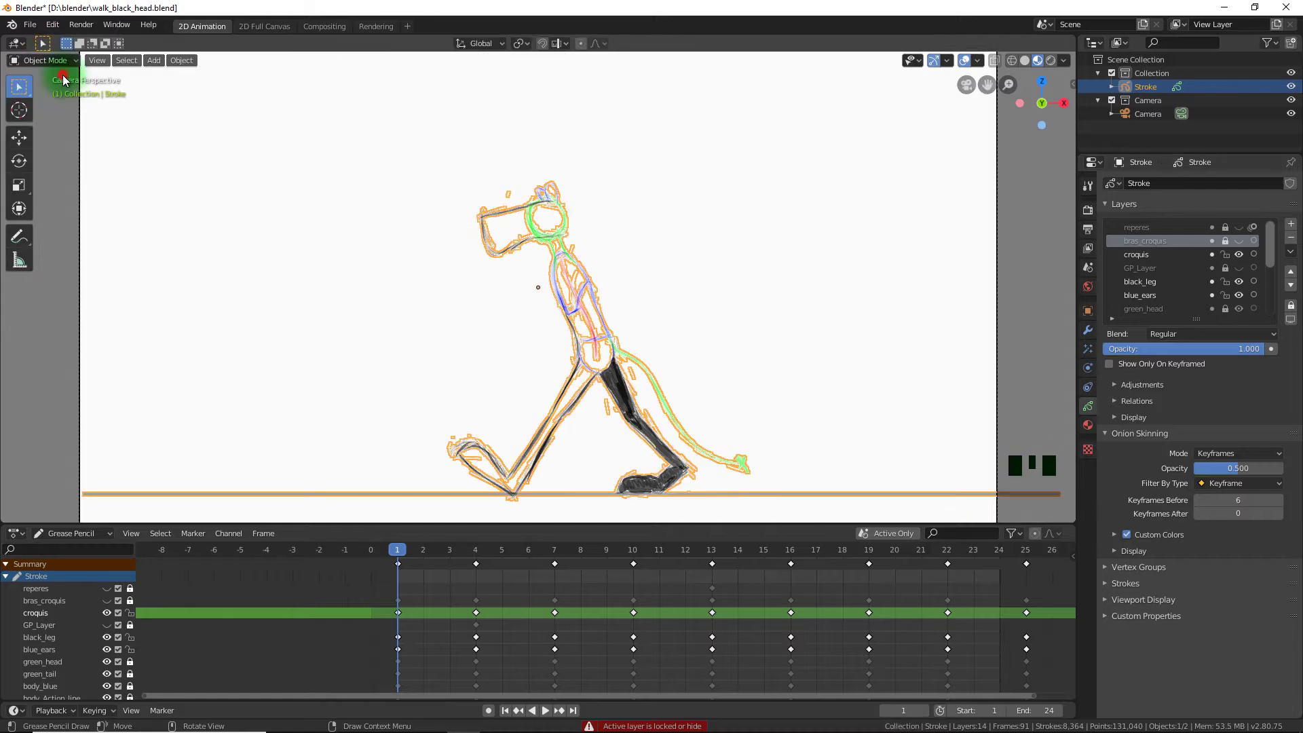
key("ctrl+Tab")
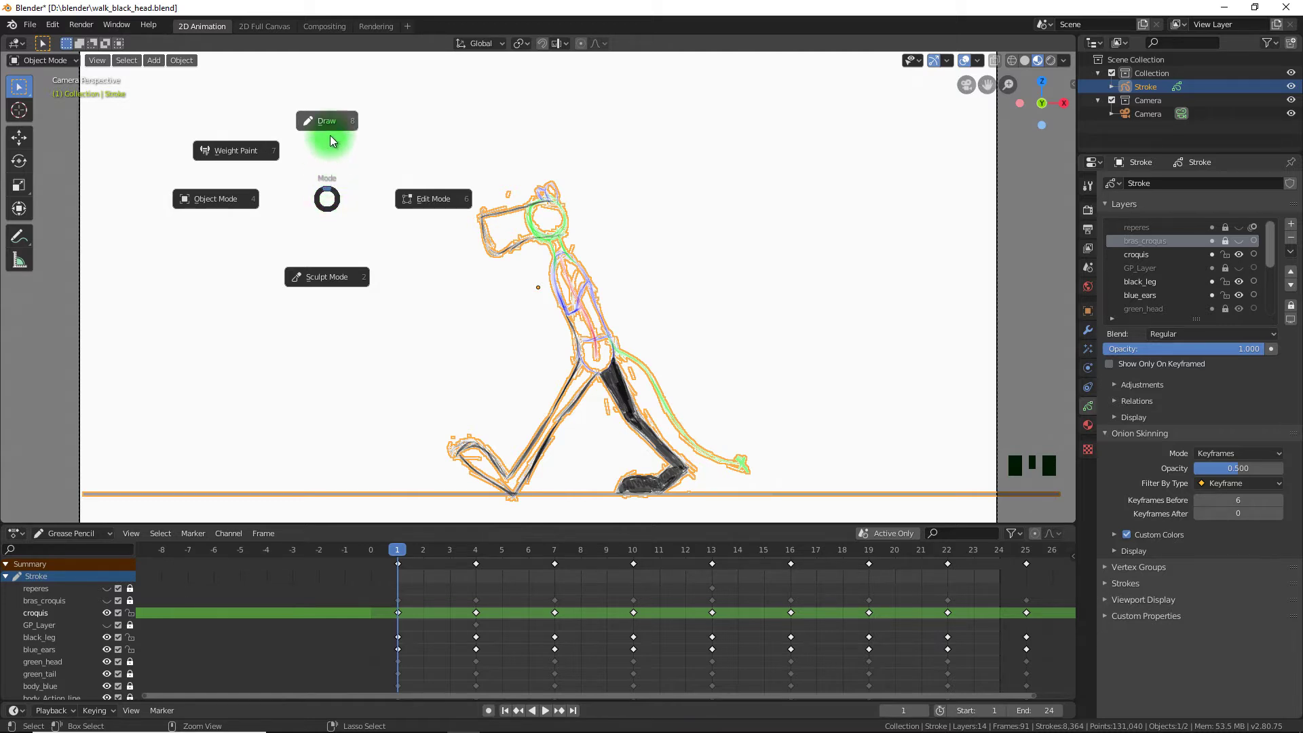
left_click(210, 194)
Deselect and reselect the whole character drawing, ending with the Stroke object selected
left_click(670, 207)
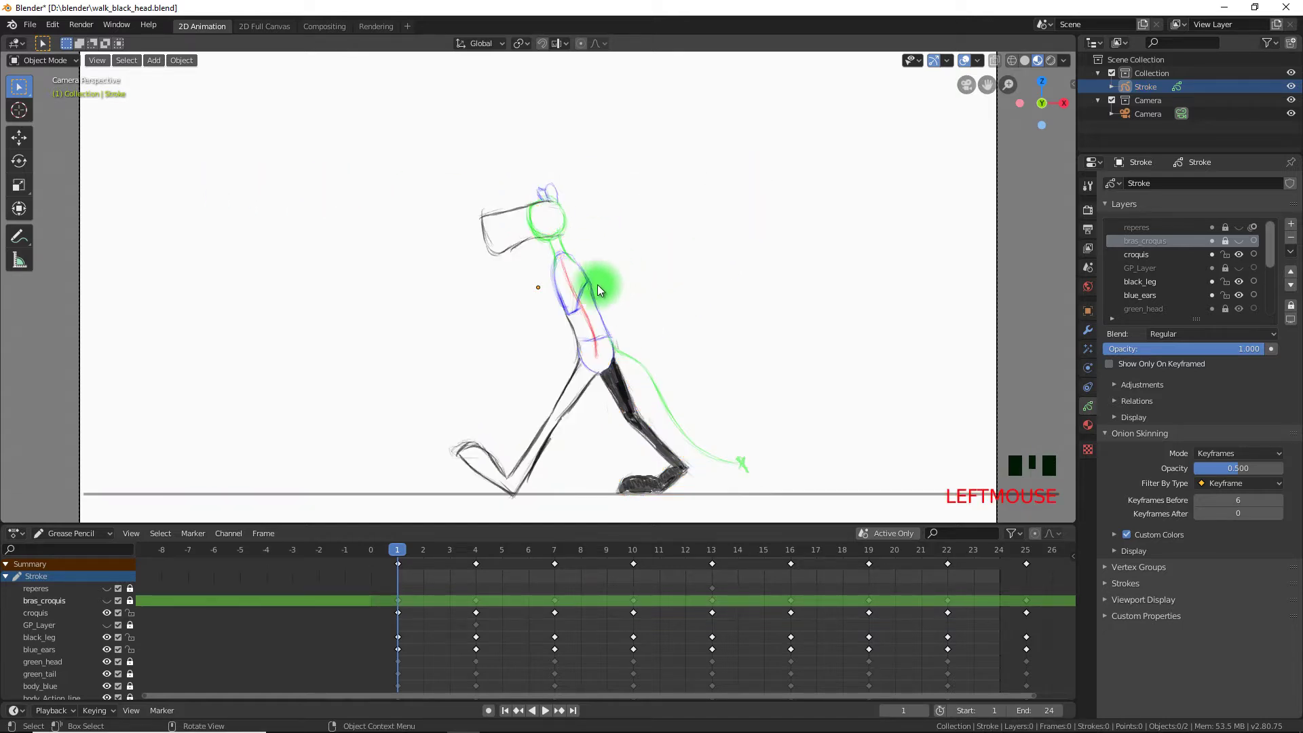
left_click(743, 216)
left_click(739, 203)
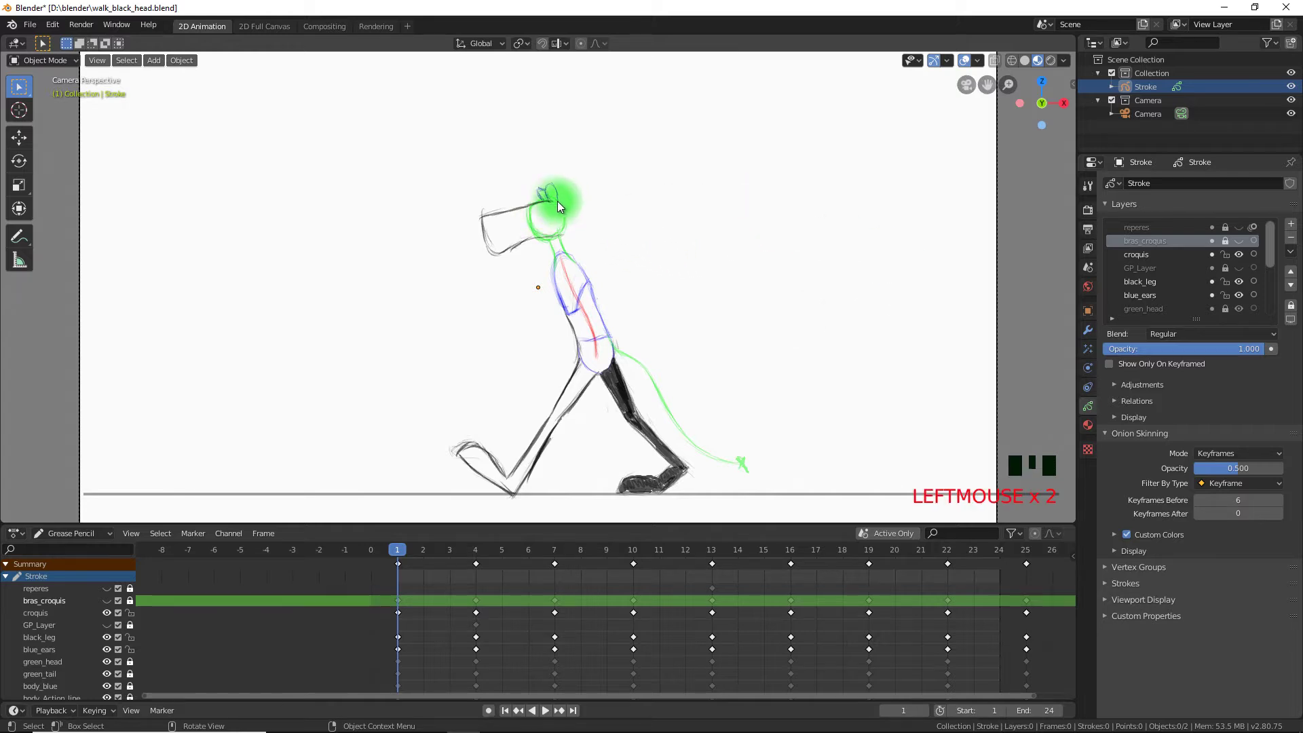
left_click(567, 312)
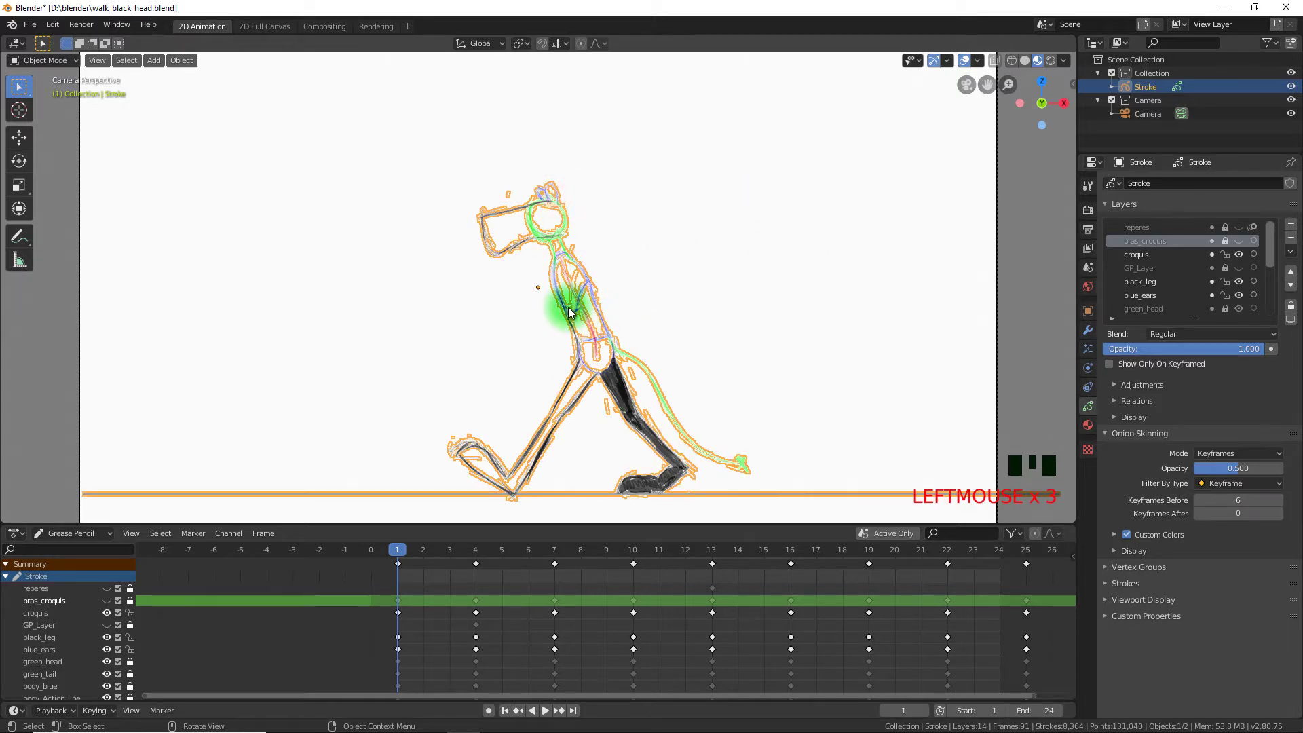
left_click(710, 290)
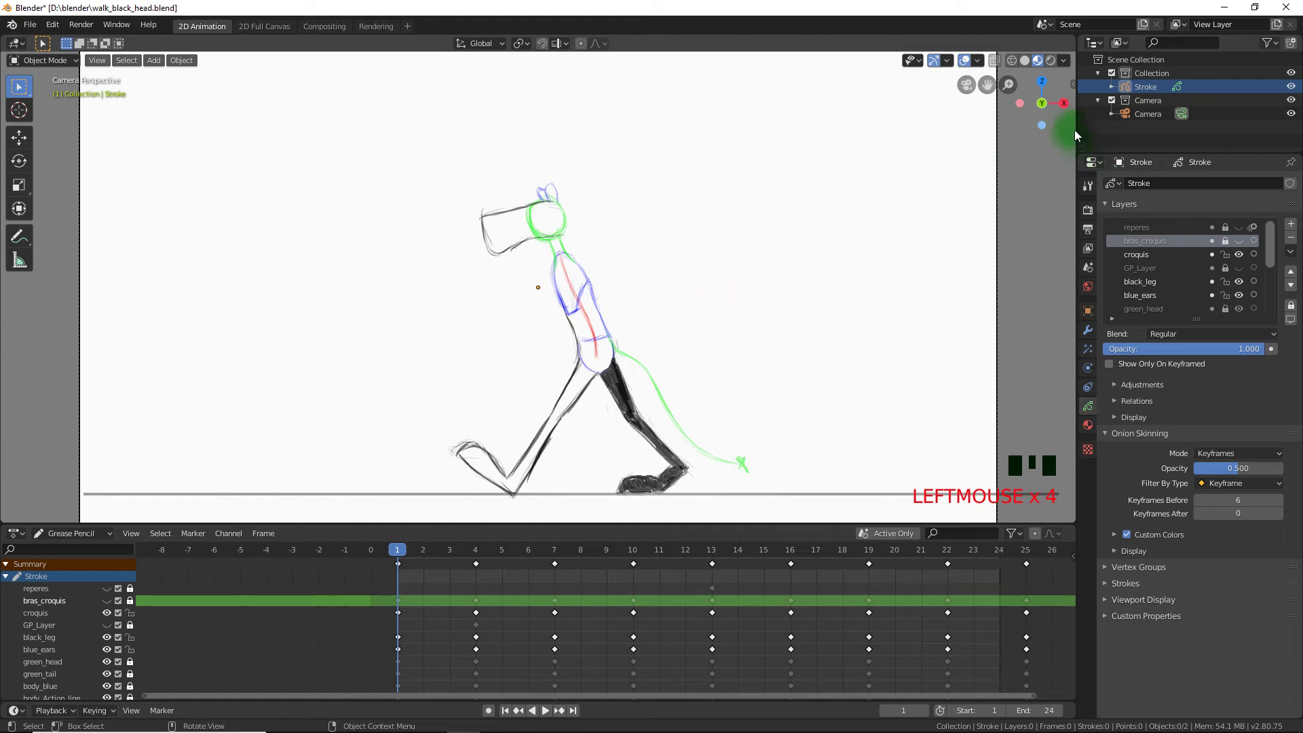
left_click(1155, 87)
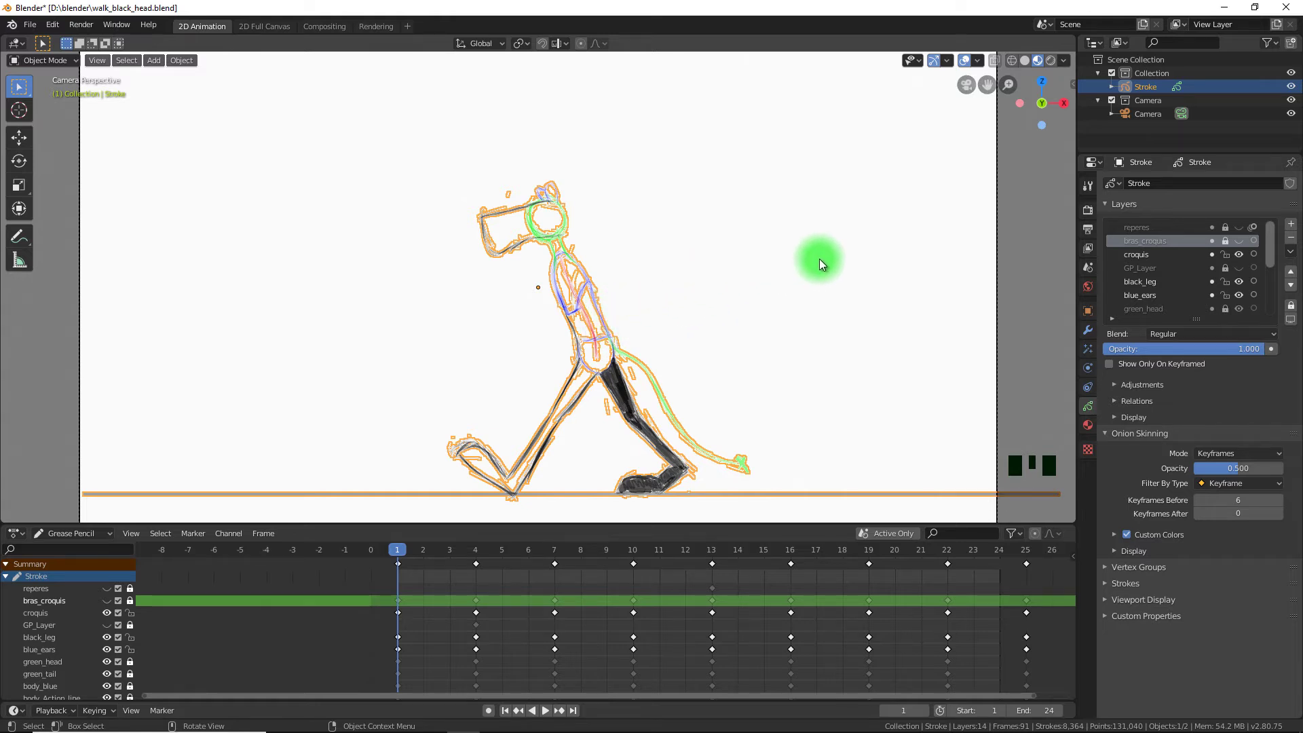
Add a Pixelate visual effect to the Stroke object and play the walk animation to preview it
left_click(1088, 348)
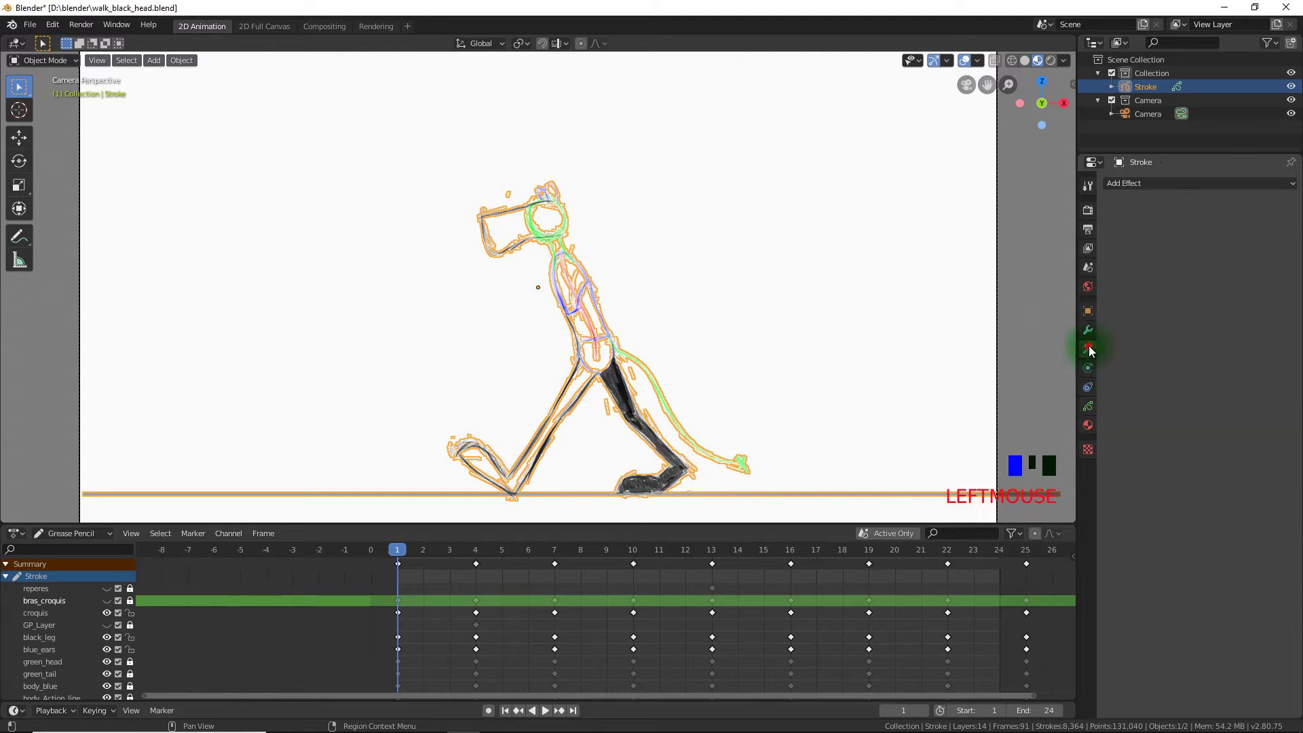
left_click(1180, 185)
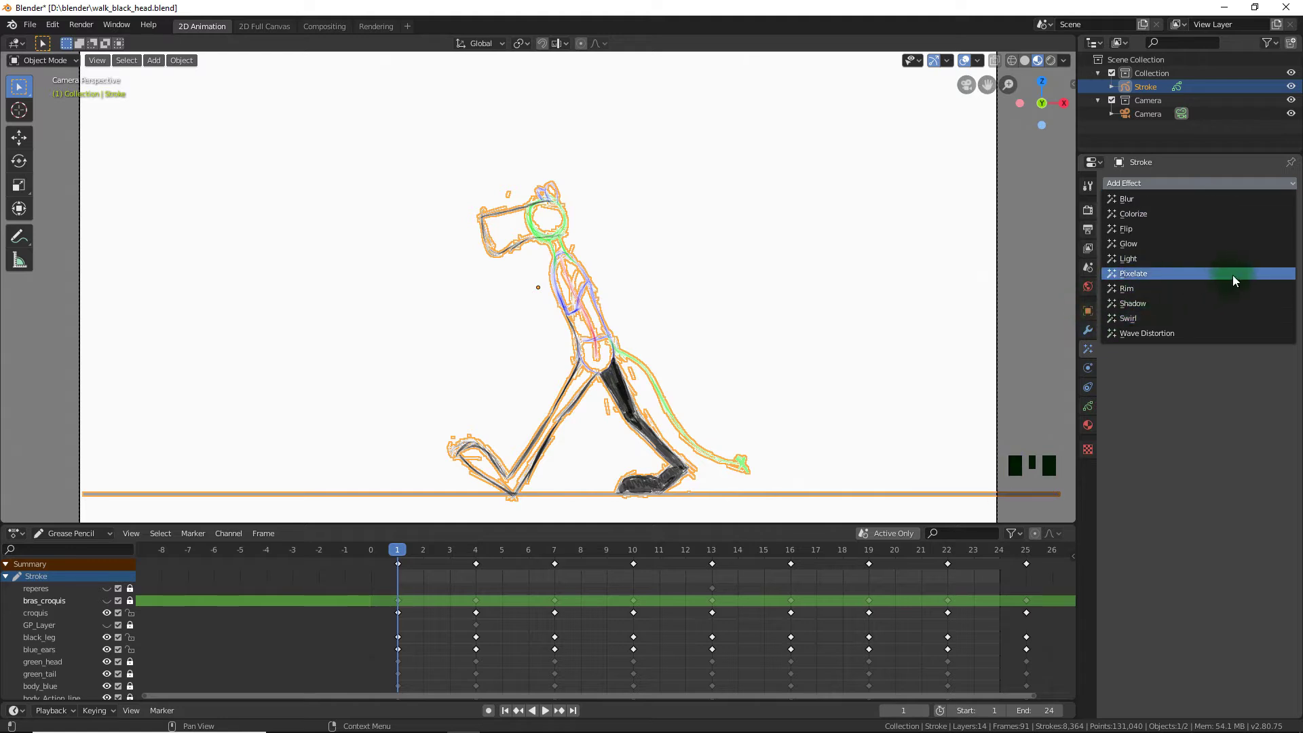
left_click(1141, 273)
key("space")
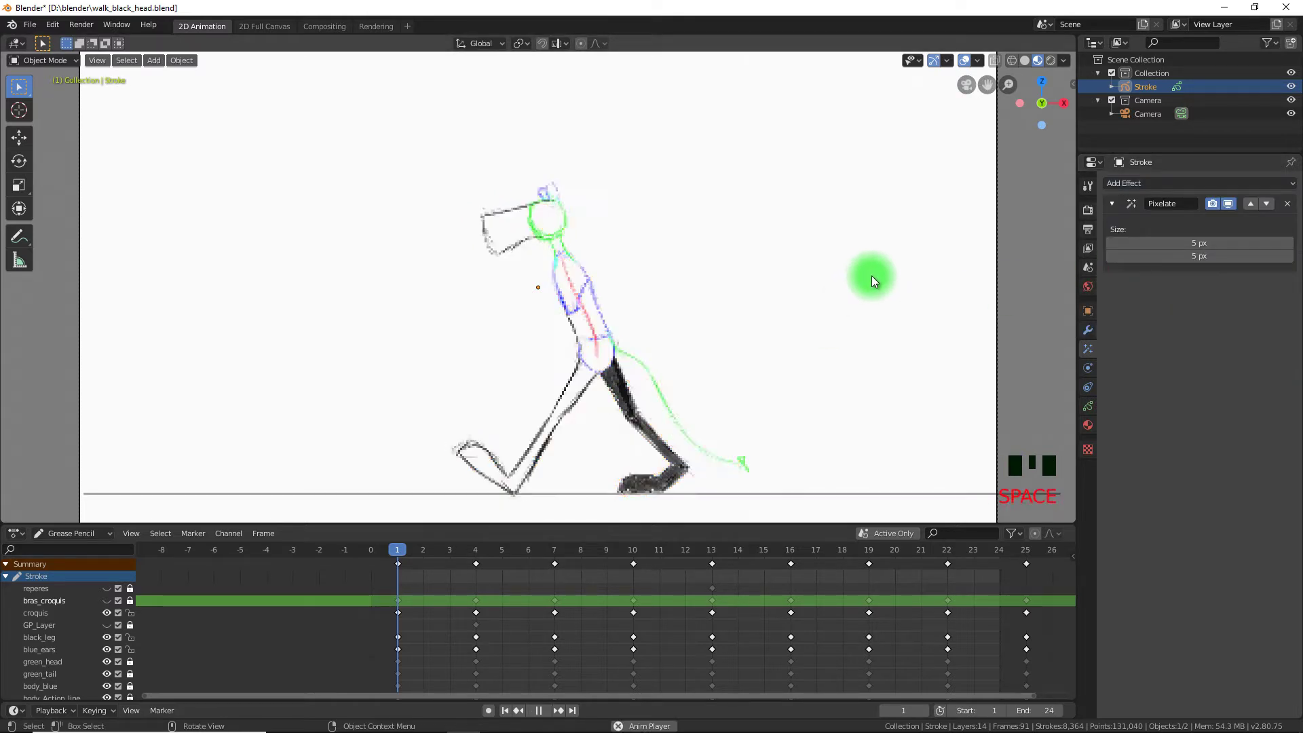
key("space")
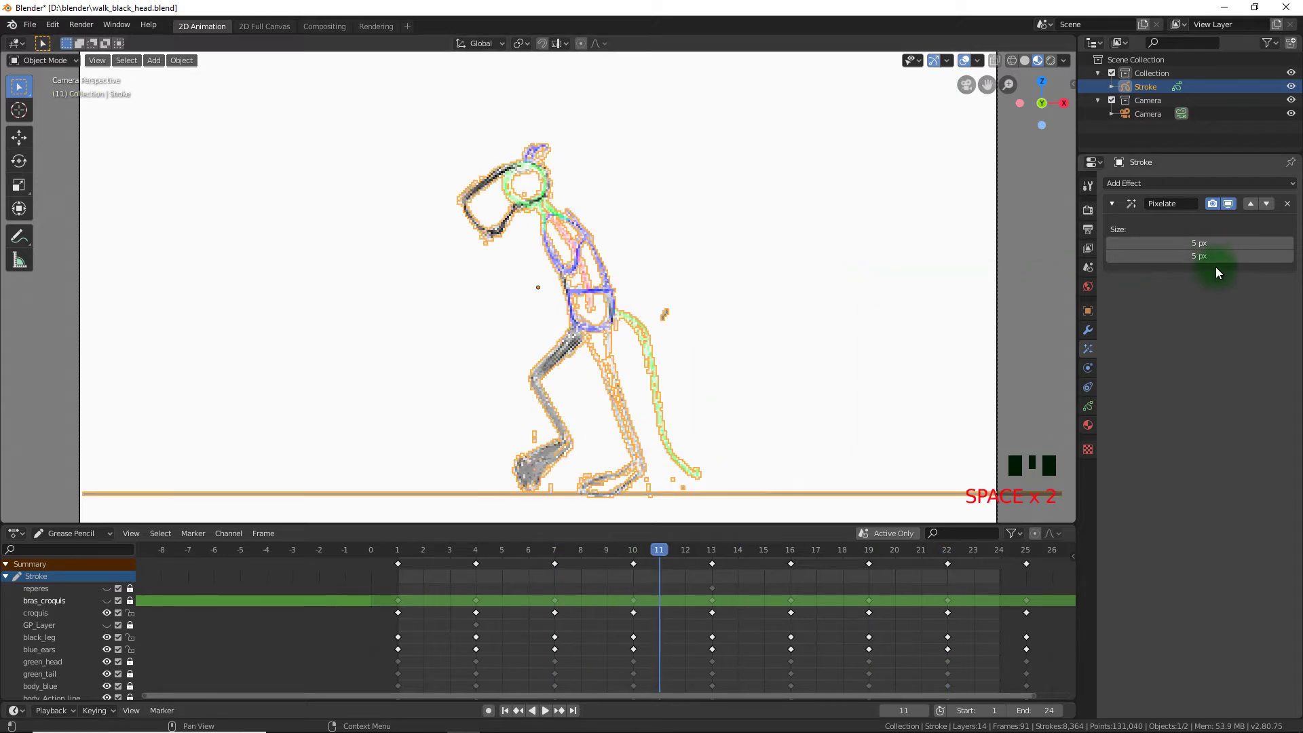
Increase the Pixelate size to 40 px by 44 px and preview the animation
mouse_move(1207, 248)
left_mouse_down()
mouse_move(1193, 256)
mouse_move(1228, 261)
left_mouse_up()
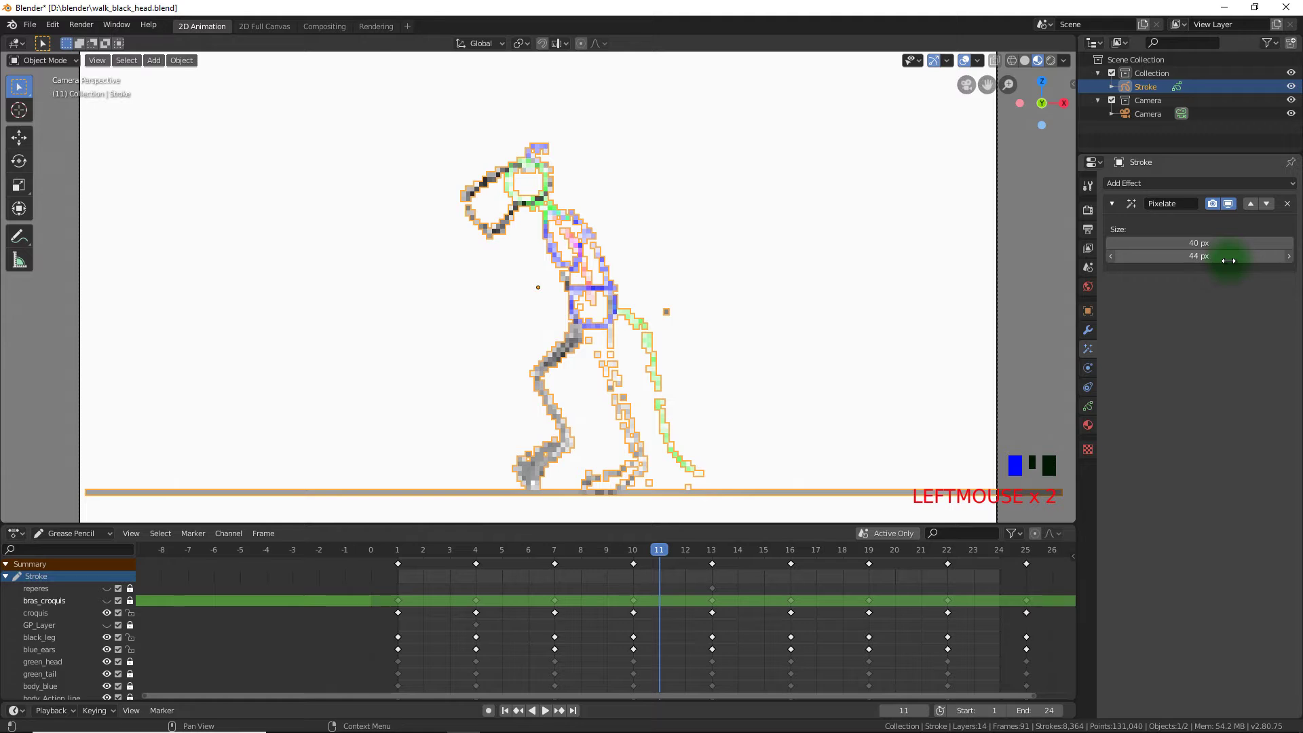
key("space")
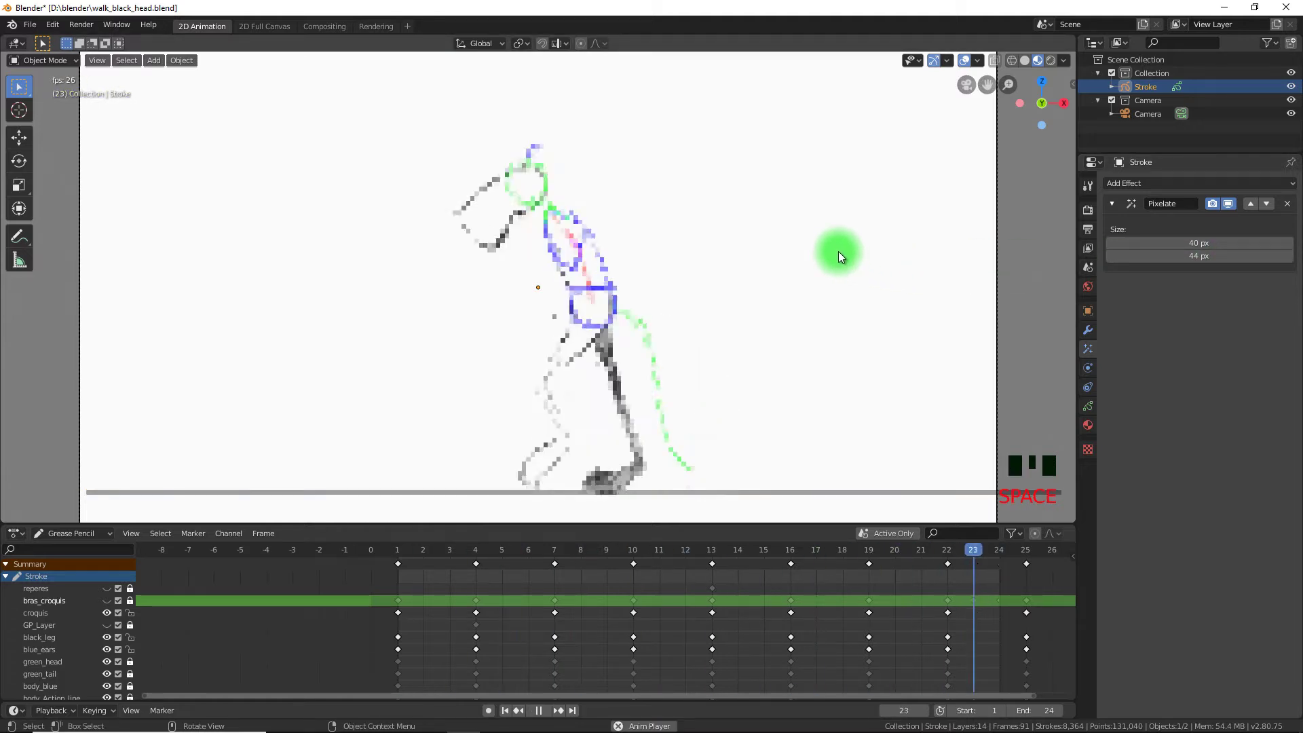
key("space")
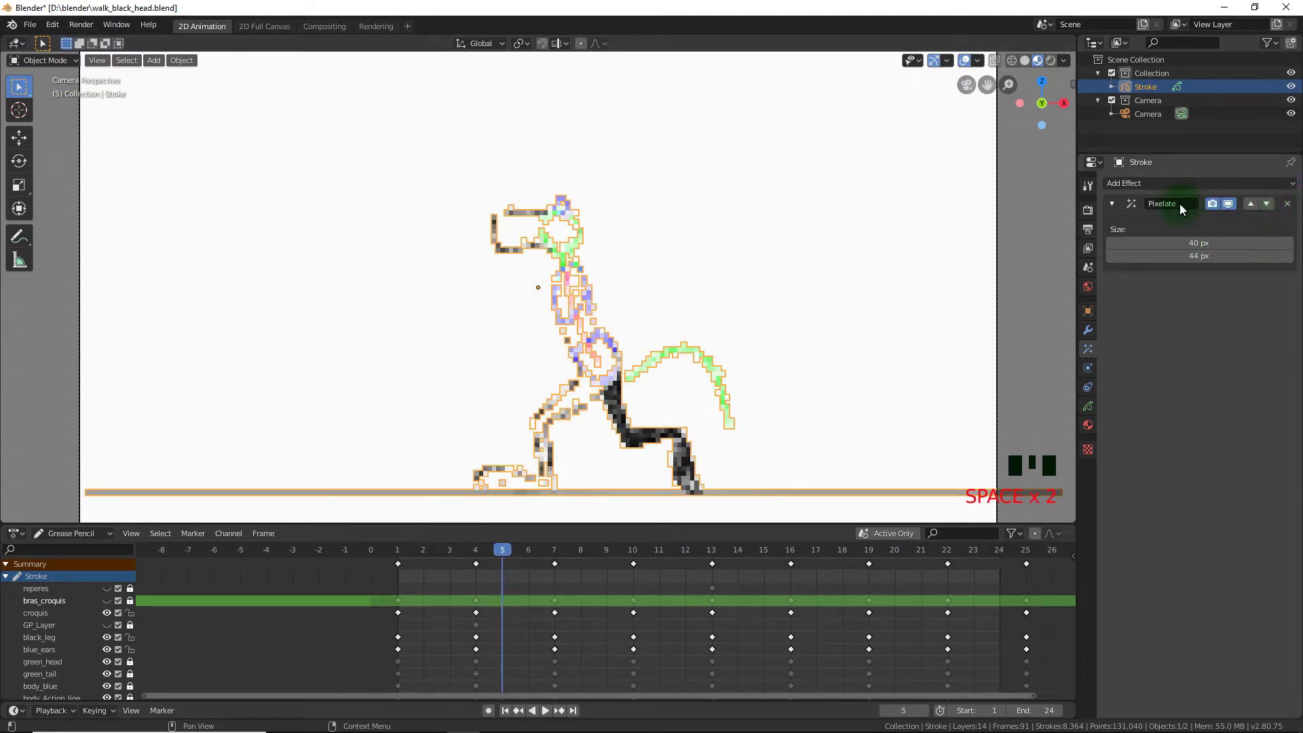
Remove the Pixelate effect from the Stroke object and play the animation without it
left_click(1288, 204)
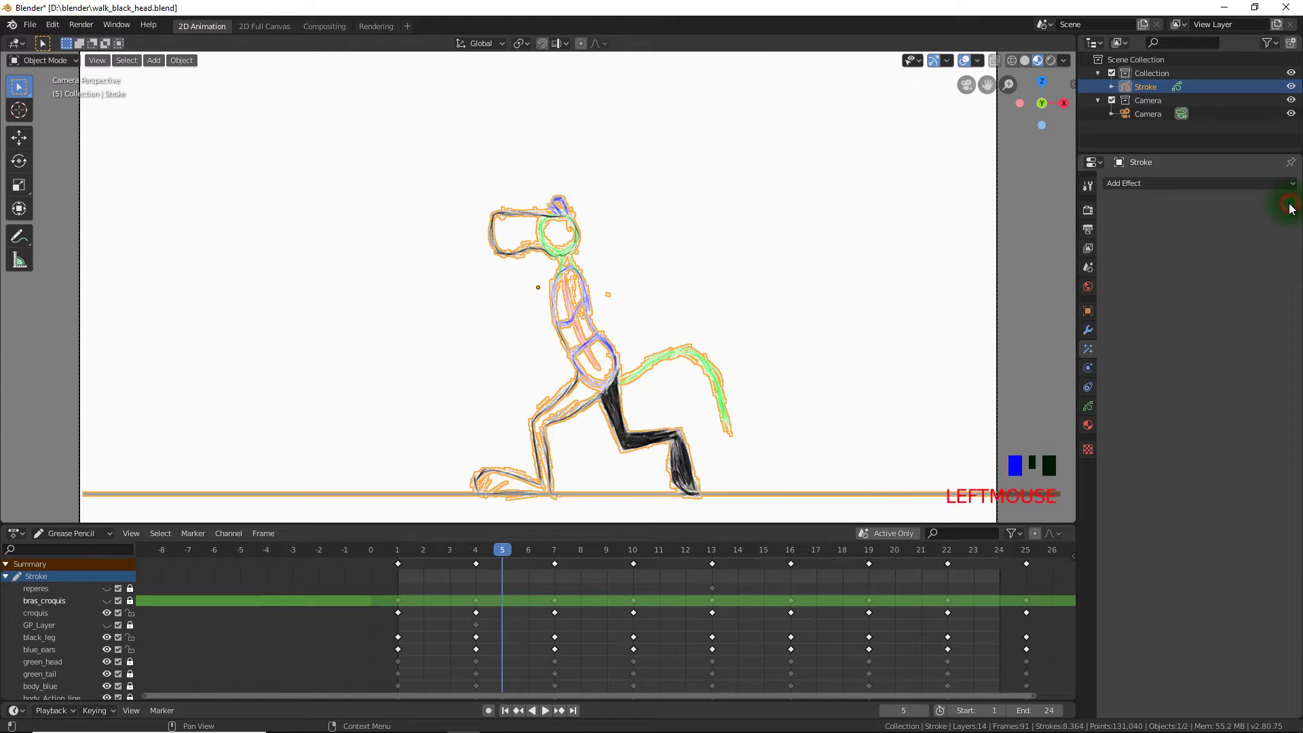
key("space")
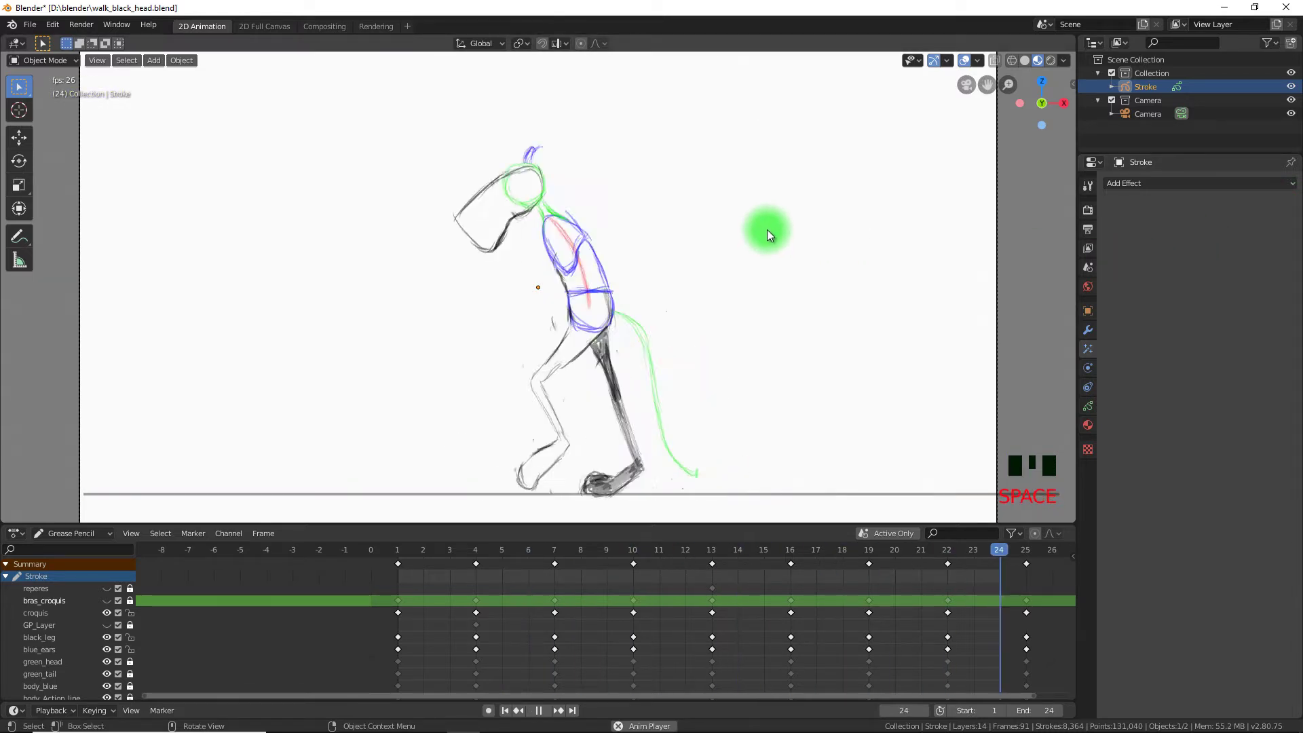
key("space")
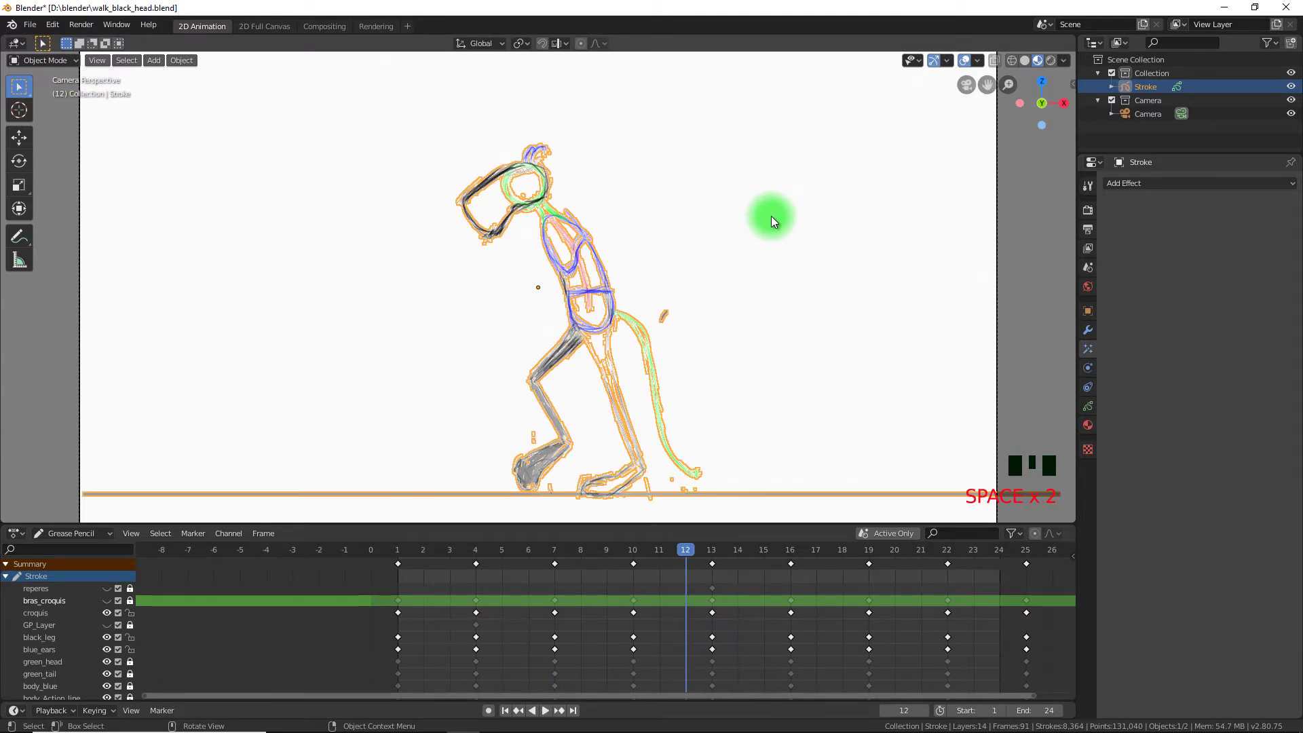
Add a Tint grease pencil modifier to the Stroke object and set its factor to 0.797
left_click(1088, 332)
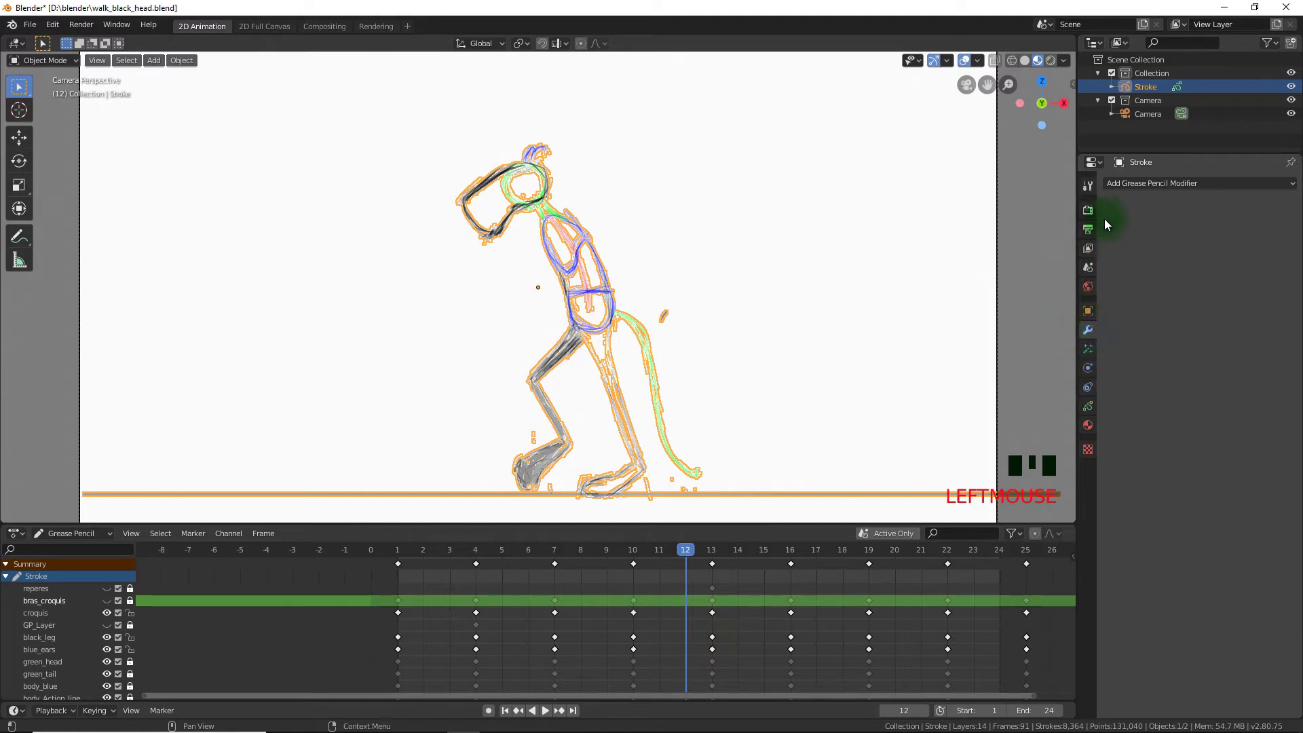
left_click(1191, 183)
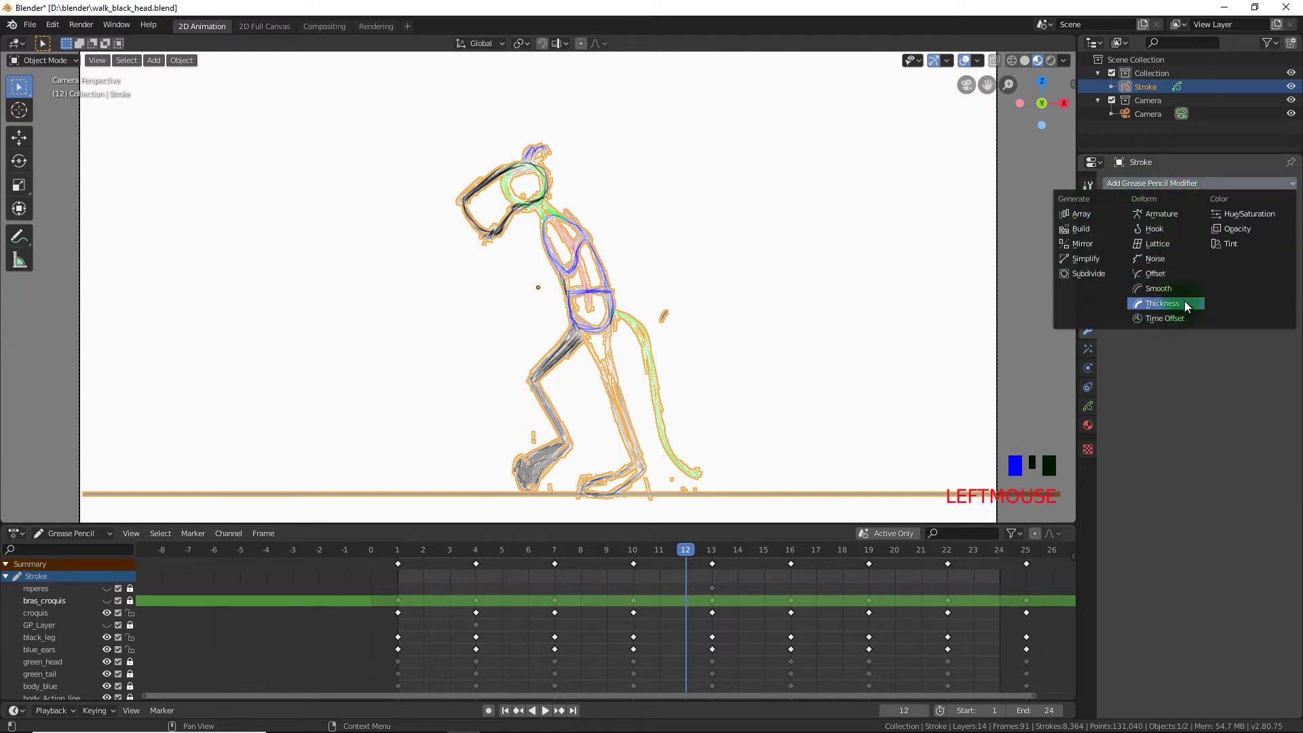
left_click(1232, 243)
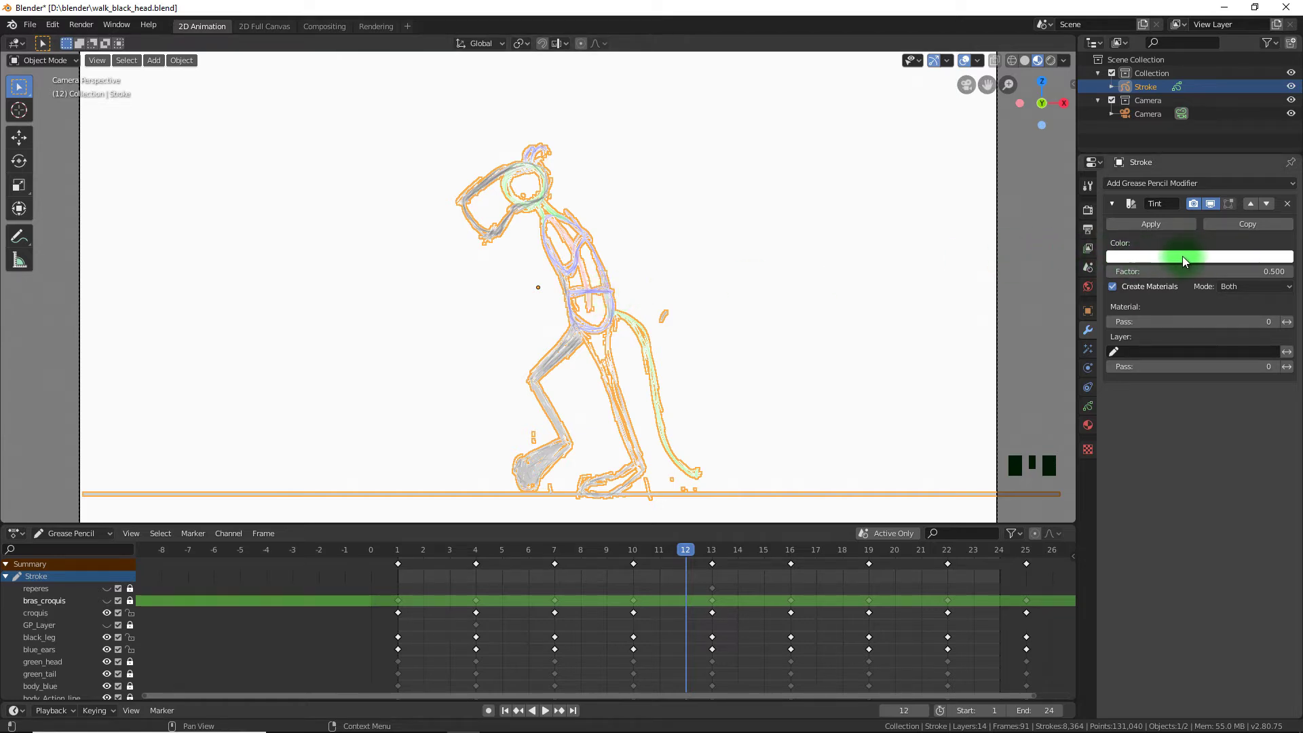
left_click_drag(1192, 269, 3, 281)
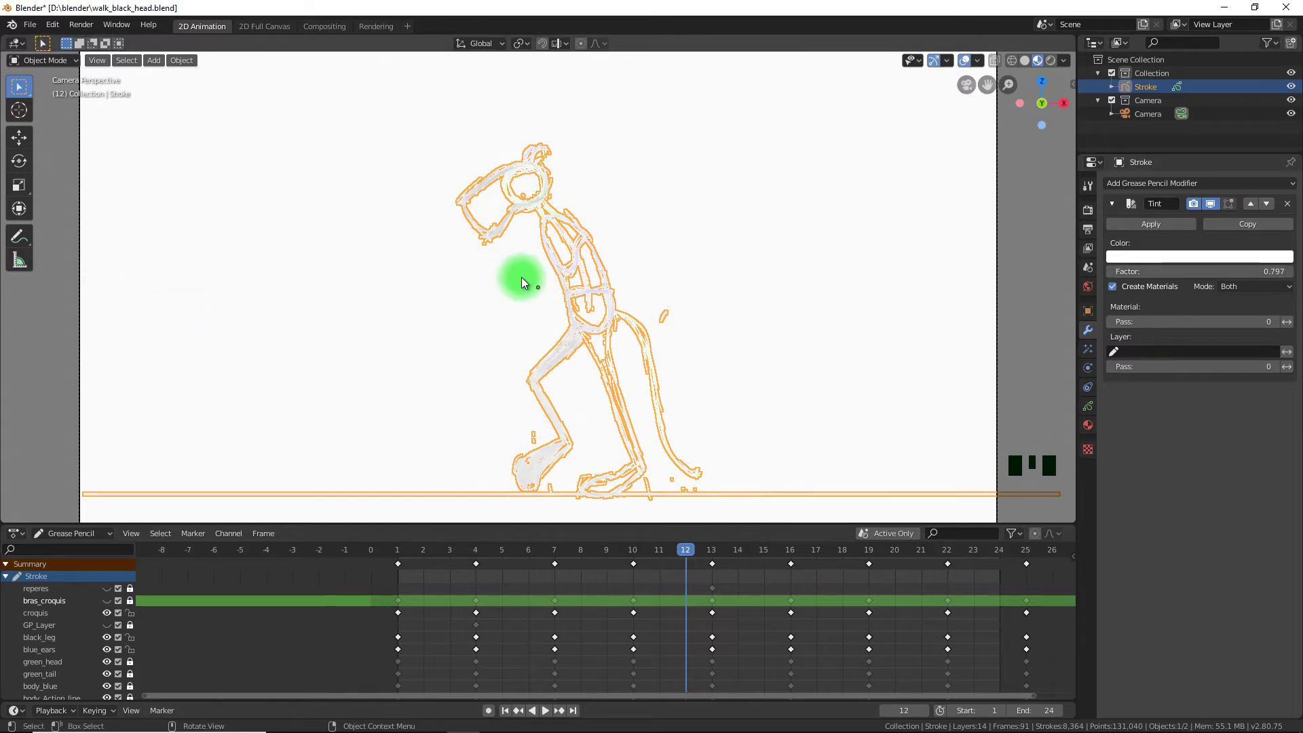
Change the Tint modifier's color to orange-red and deselect the drawing to view the result
left_click(1195, 258)
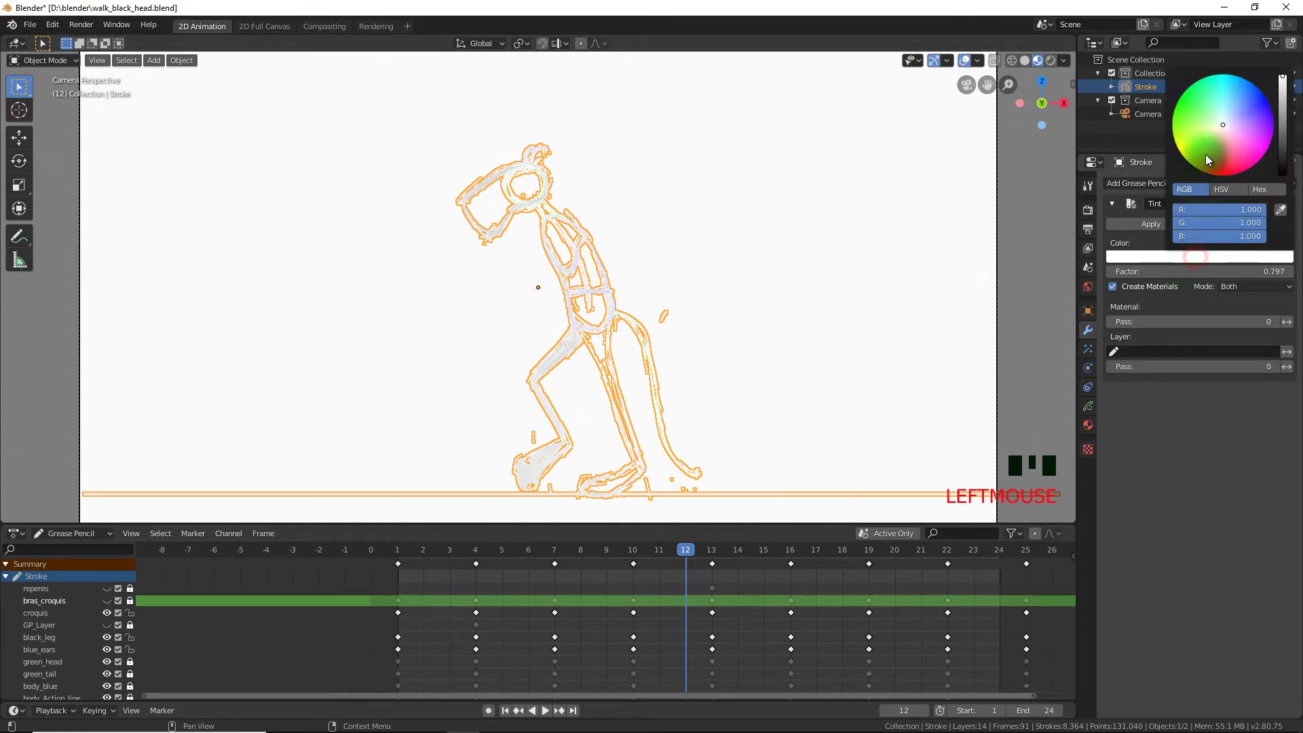
mouse_move(1206, 153)
left_mouse_down()
mouse_move(1219, 157)
mouse_move(1211, 183)
left_mouse_up()
left_click(813, 255)
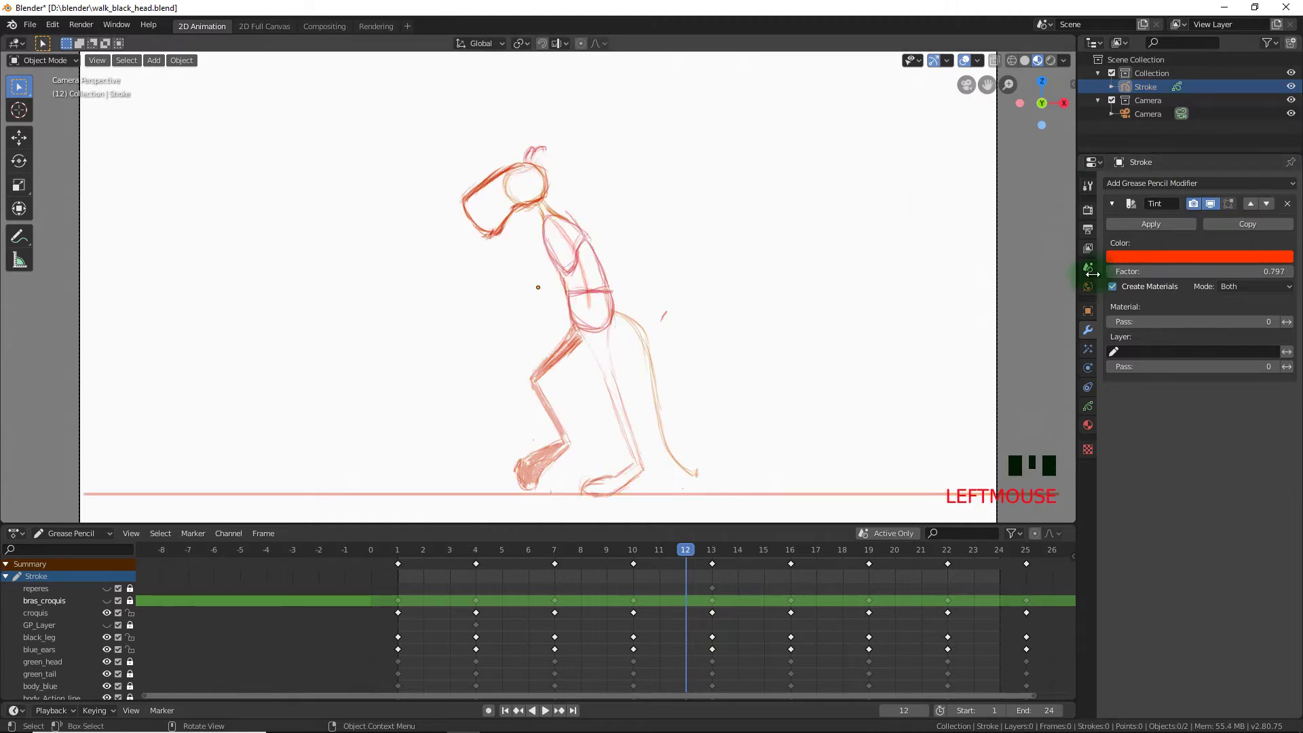
Raise the Tint factor to 1.175 and play the walk animation to preview the tinted strokes
left_click_drag(1183, 279, 94, 272)
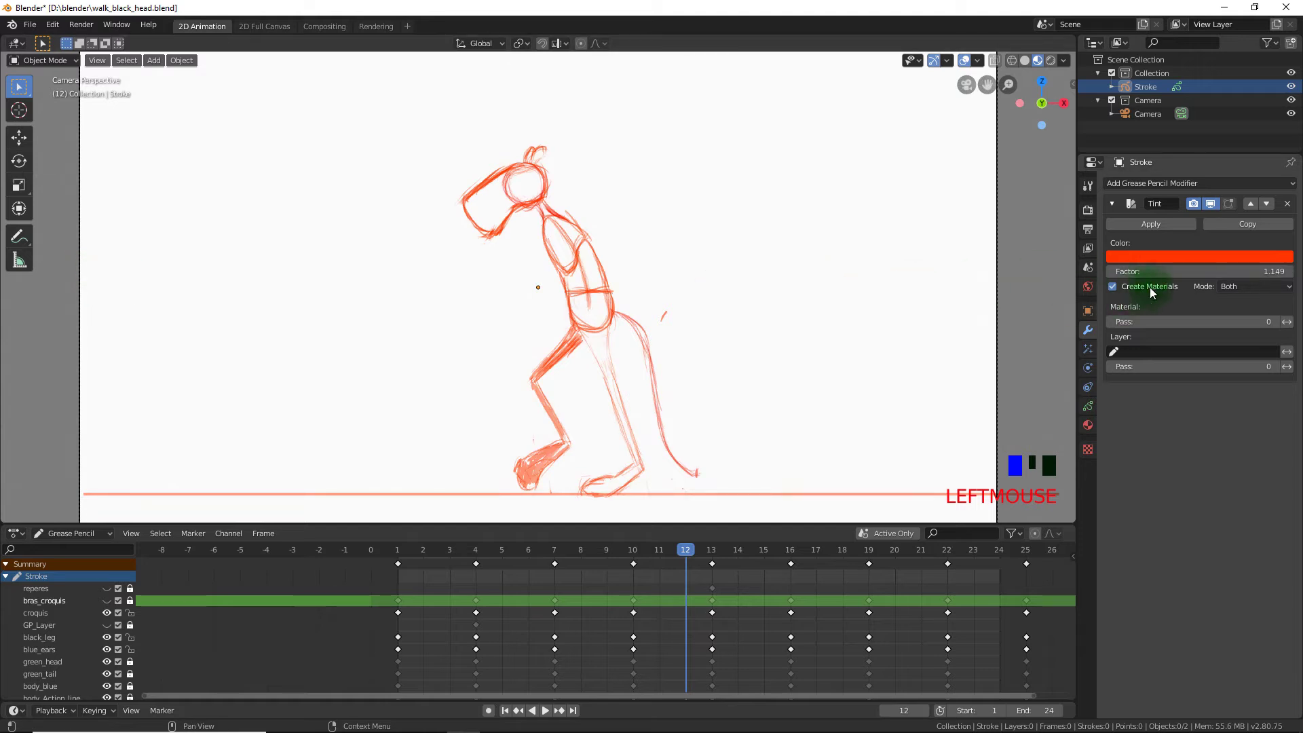
left_click_drag(1156, 270, 1183, 271)
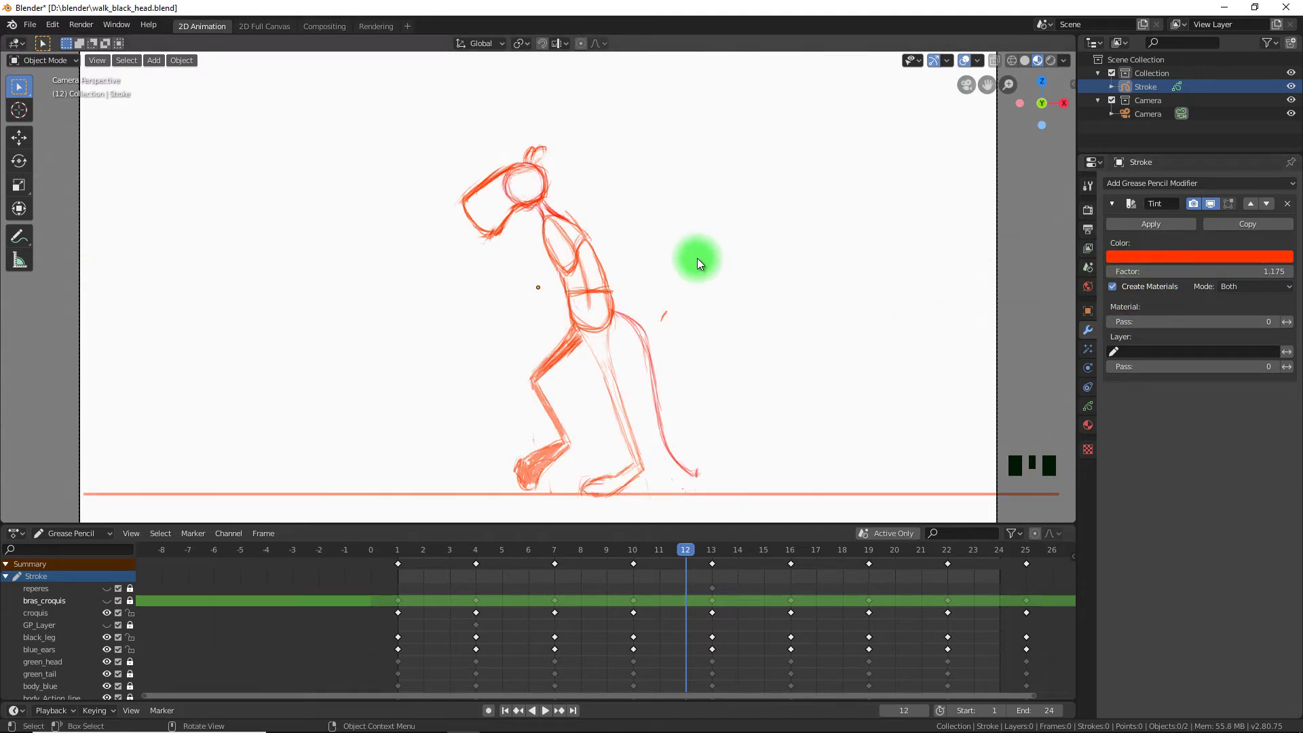
key("space")
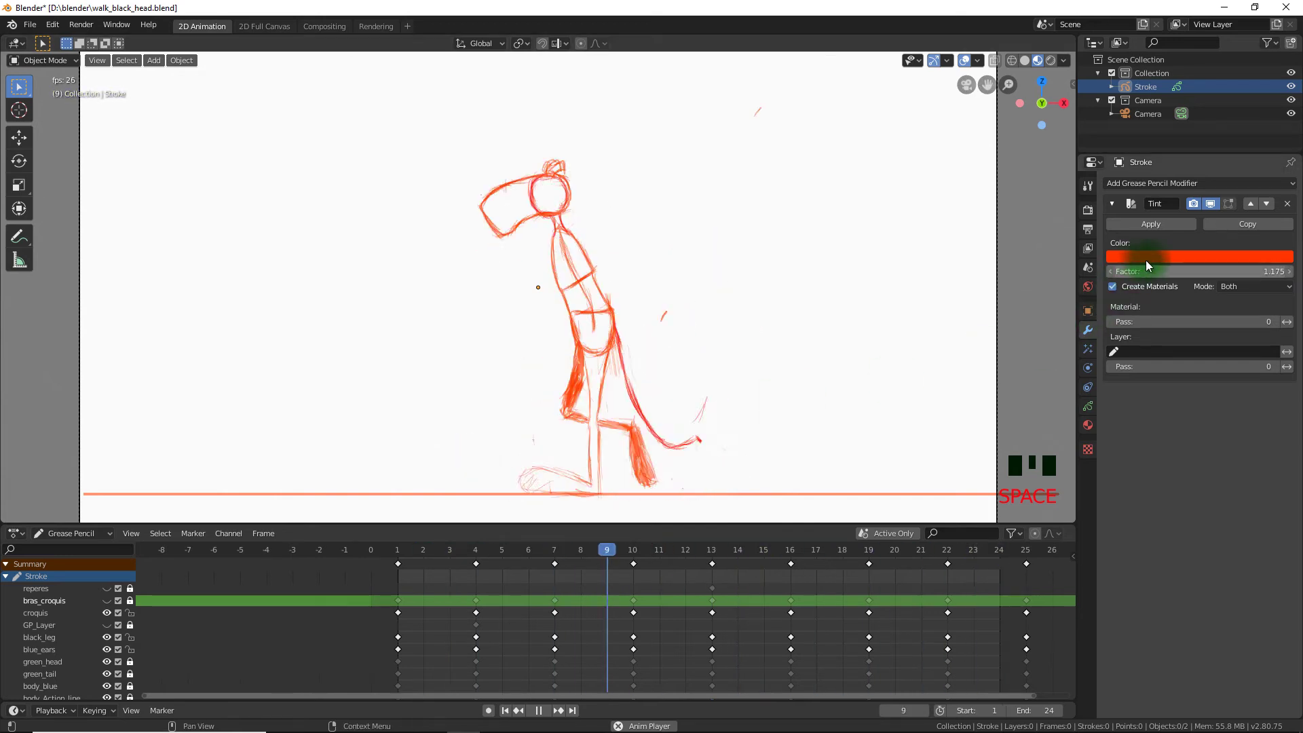
left_click(720, 288)
key("space")
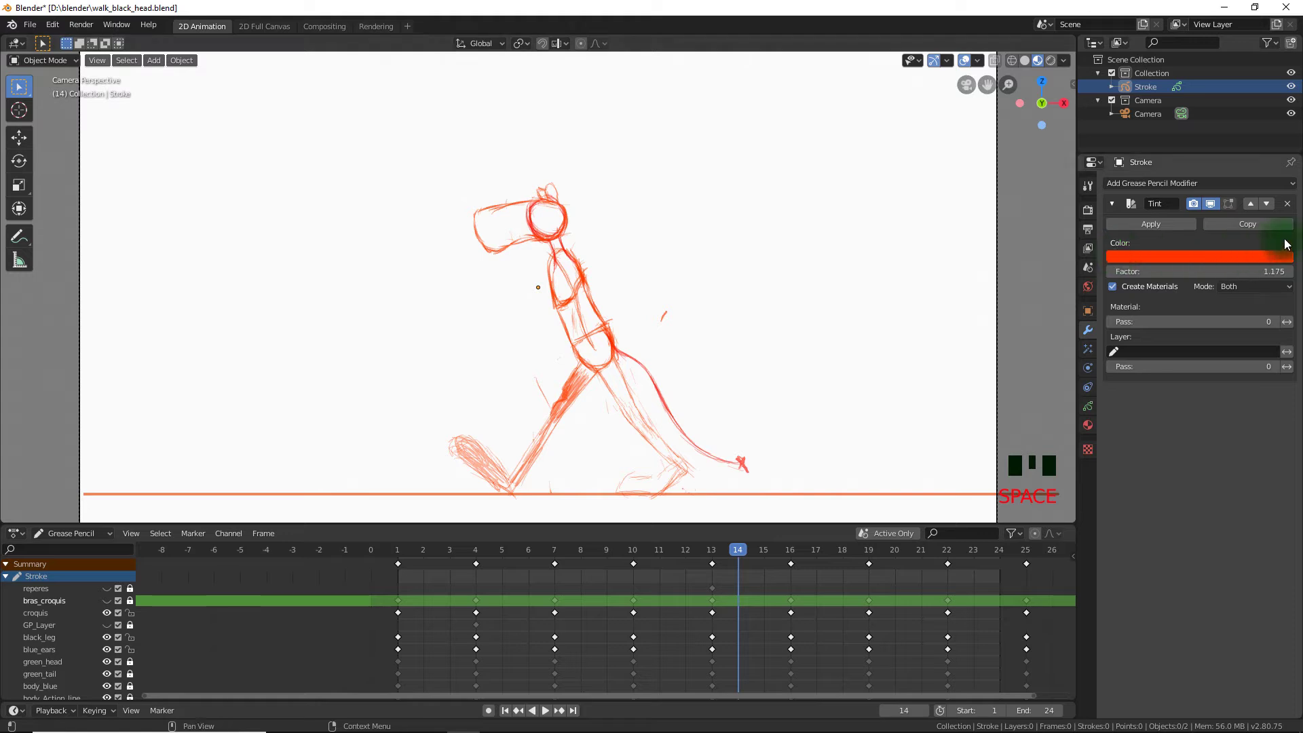
Remove the Tint modifier from the Stroke object and play the animation in its original colors
left_click(1289, 204)
left_click(825, 211)
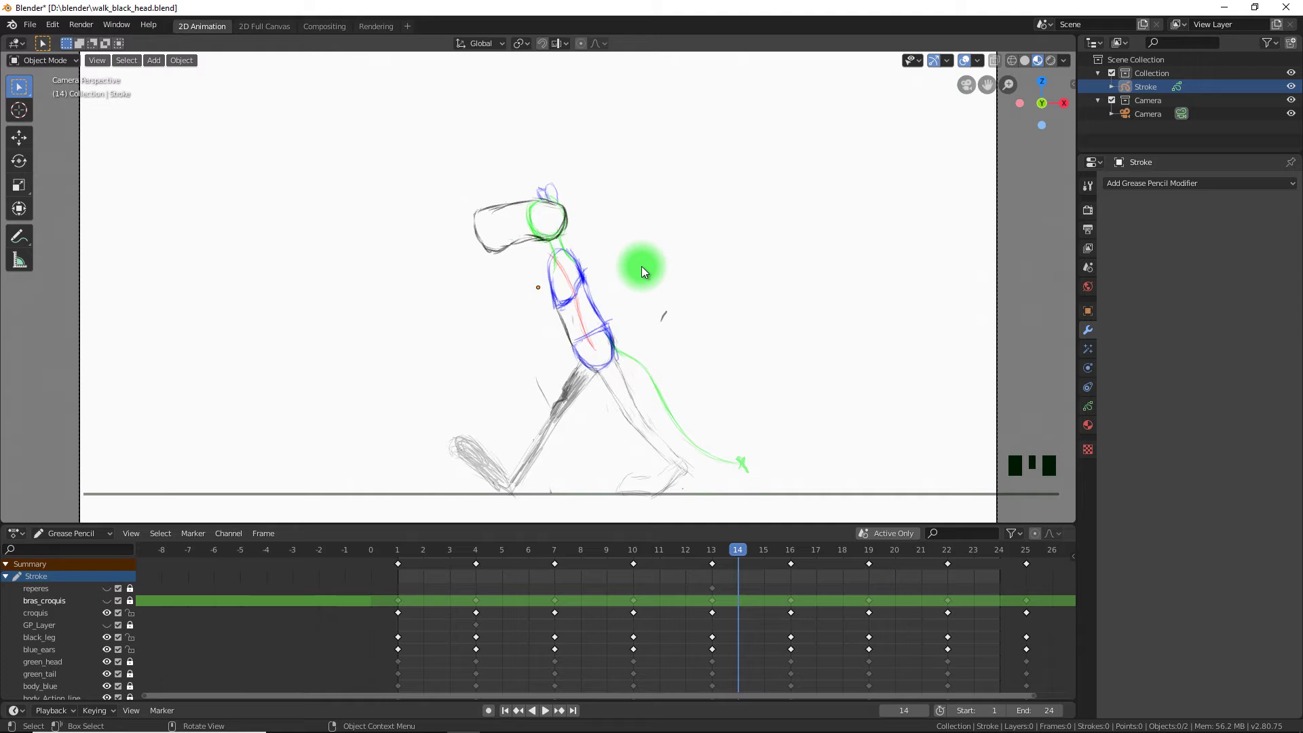
key("space")
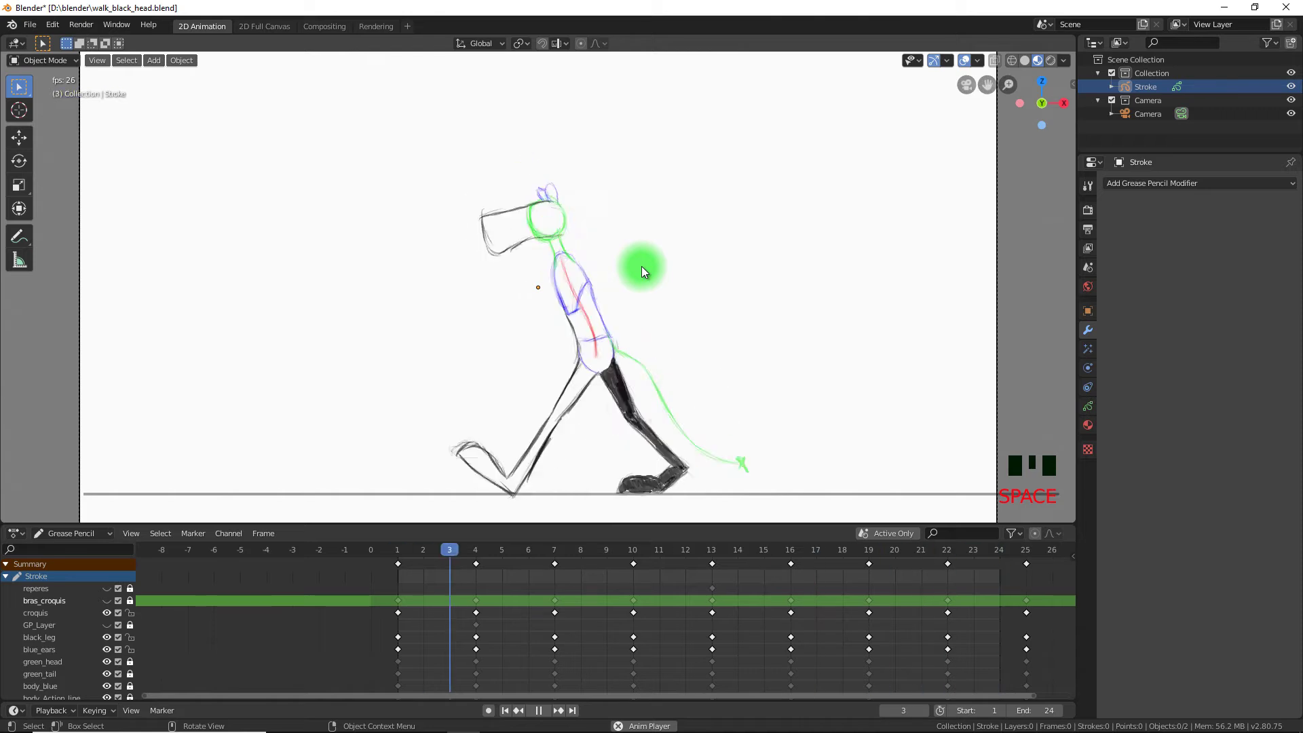
key("space")
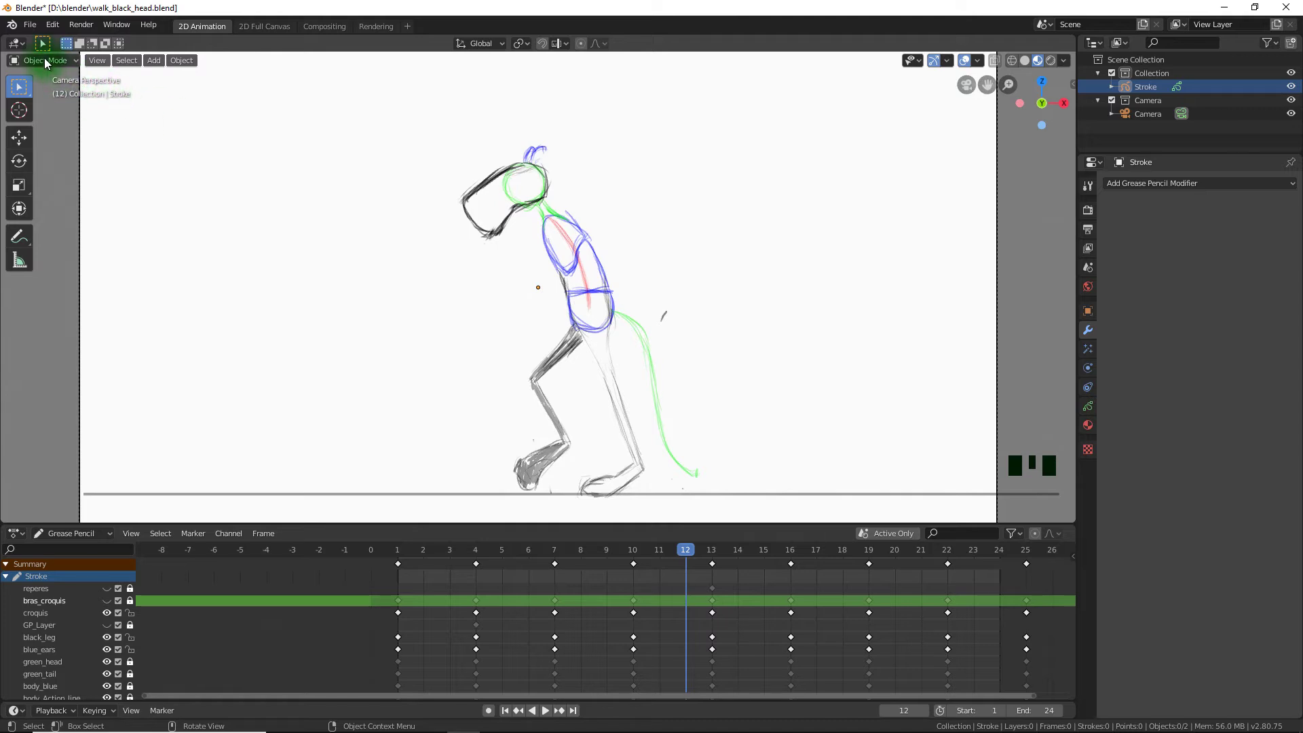
Duplicate the Stroke drawing in place and rename the copy "ombre"
left_click(587, 246)
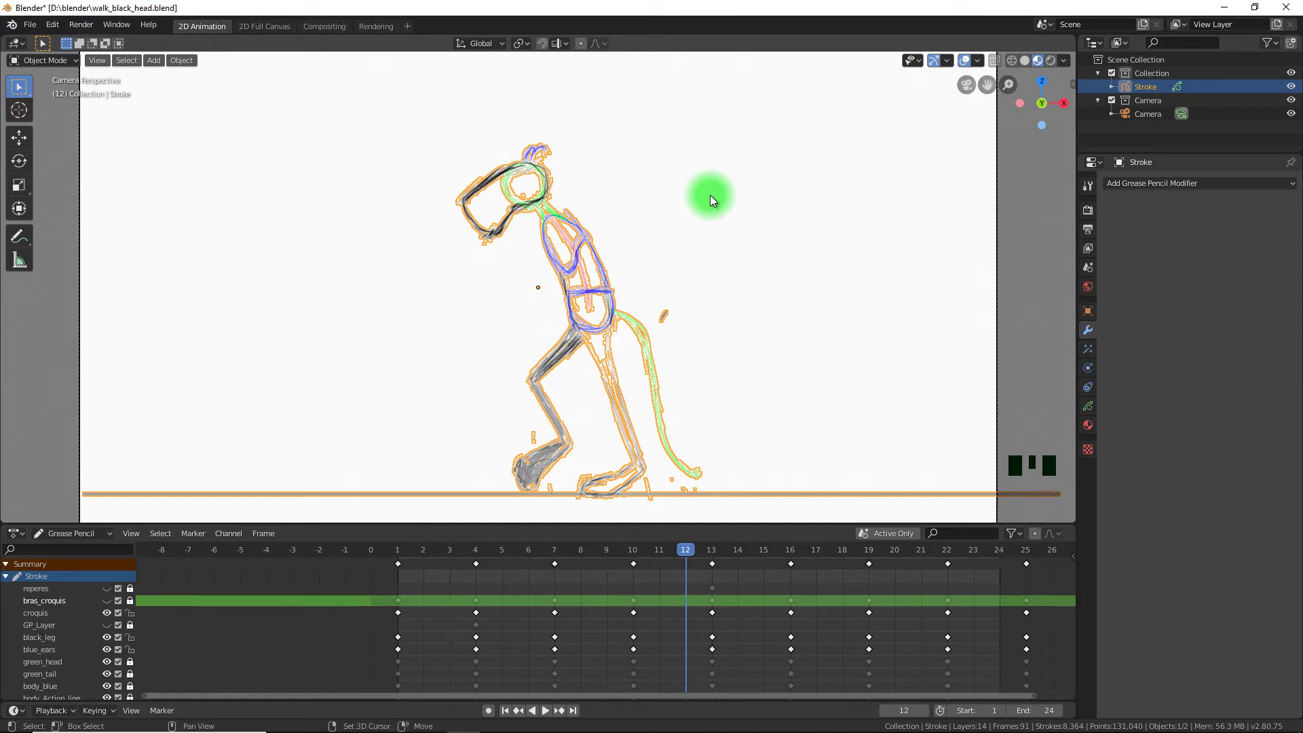
key("shift+d")
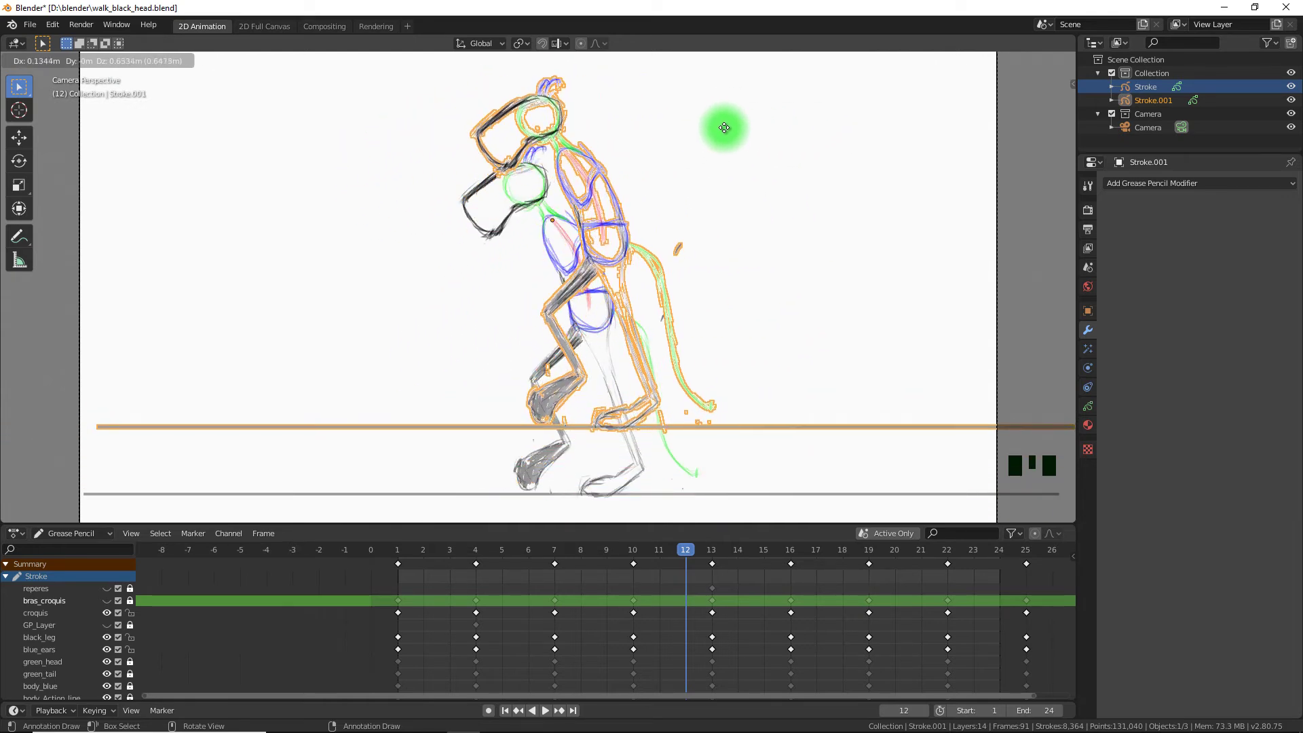
right_click(751, 138)
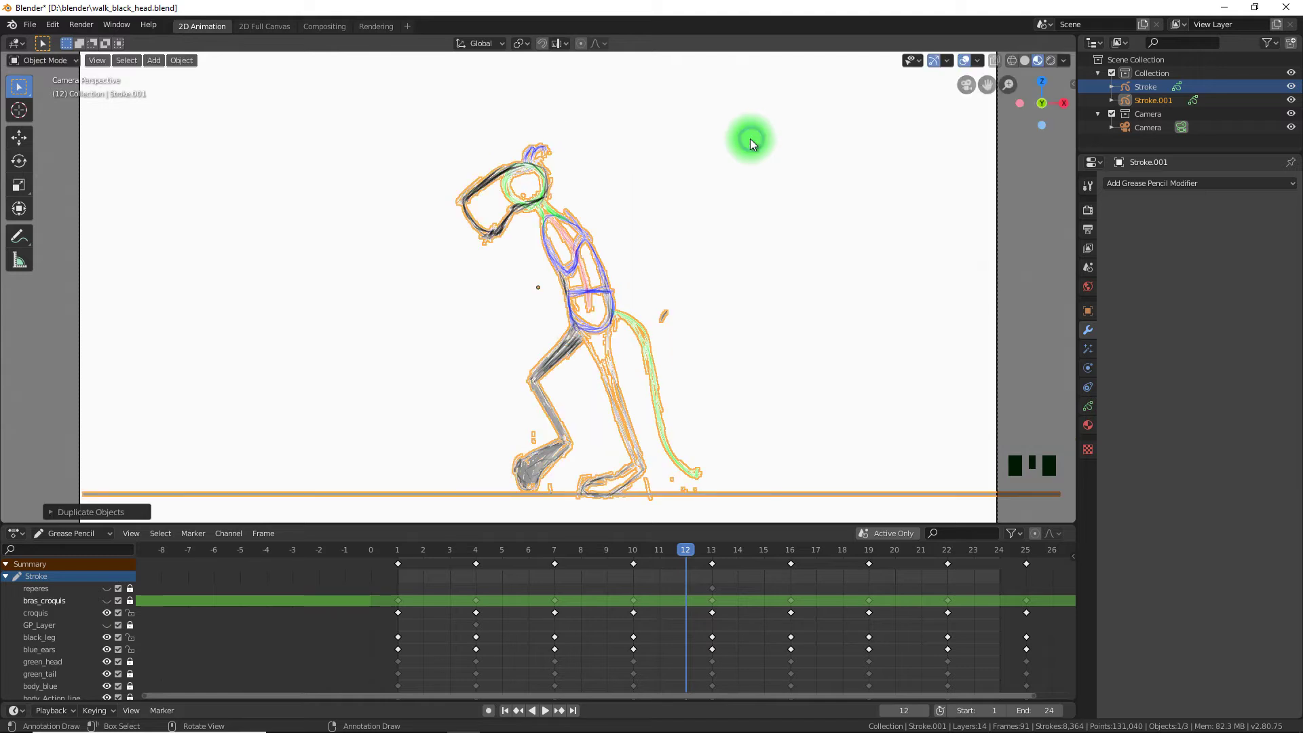
triple_click(1154, 100)
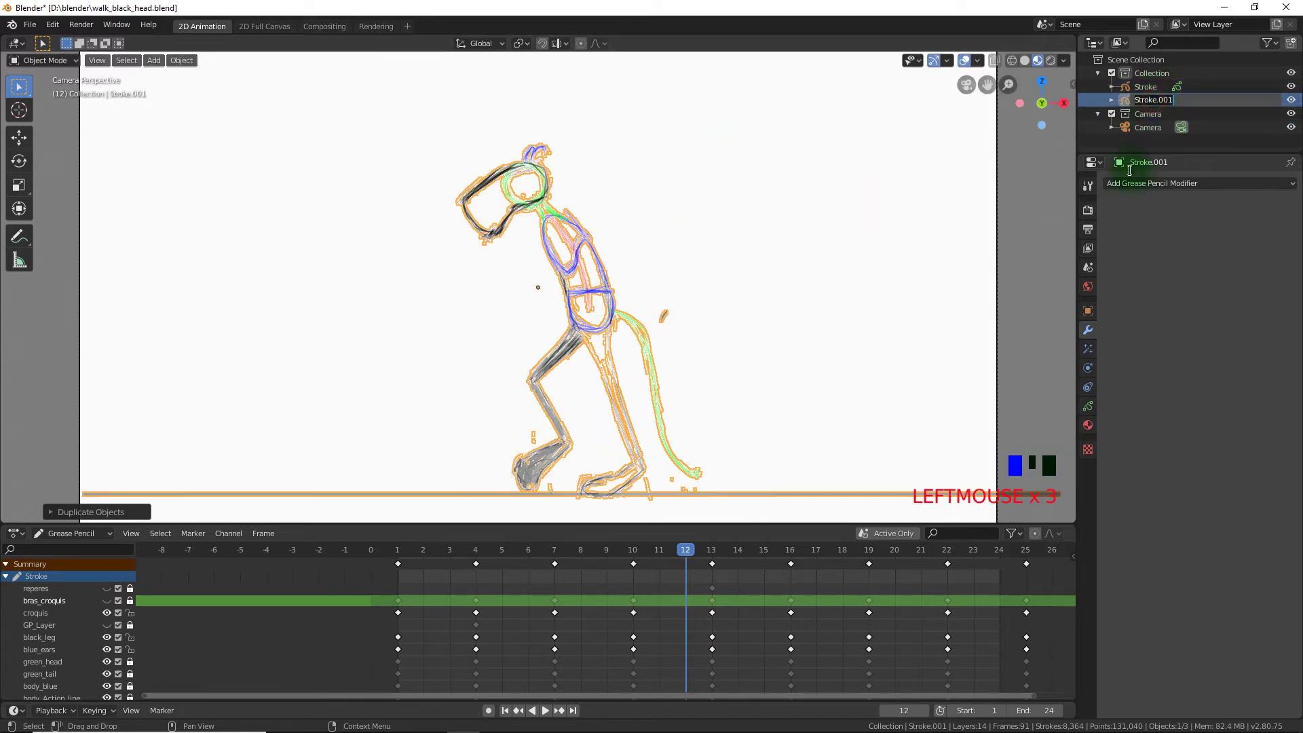
type("ombre")
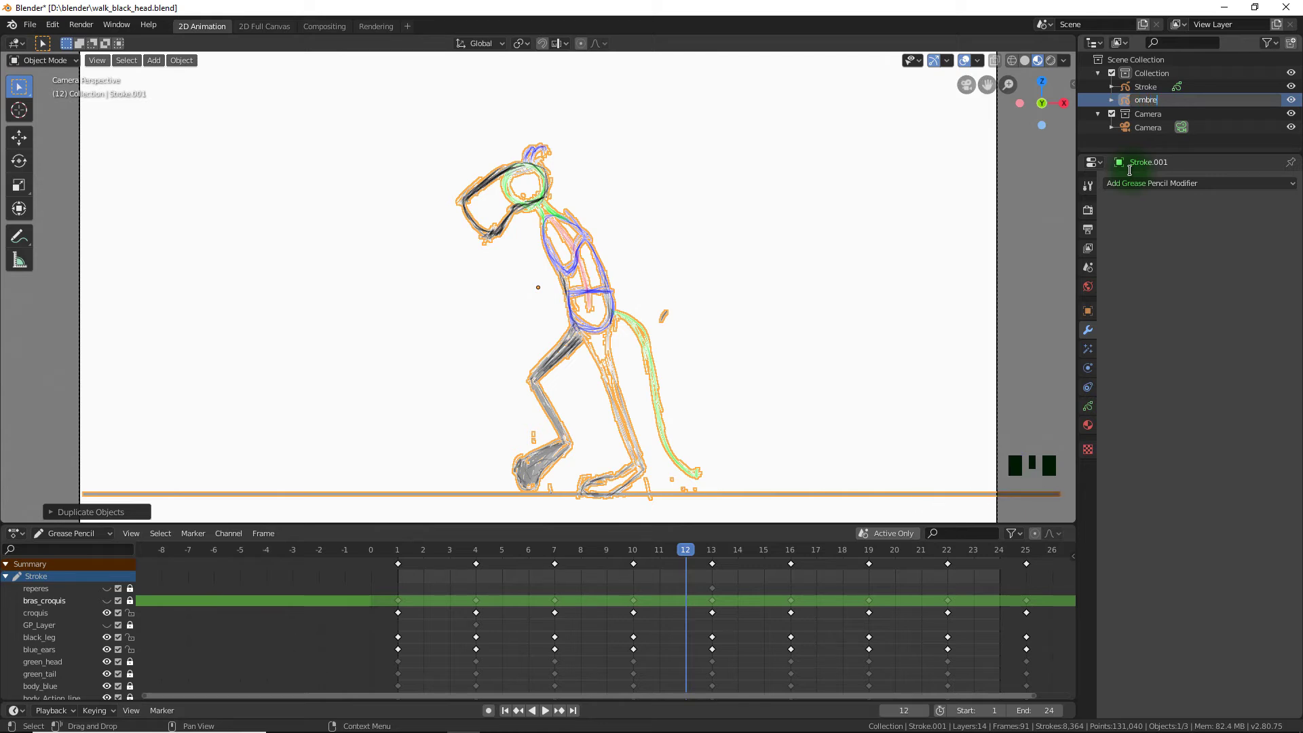
key("Return")
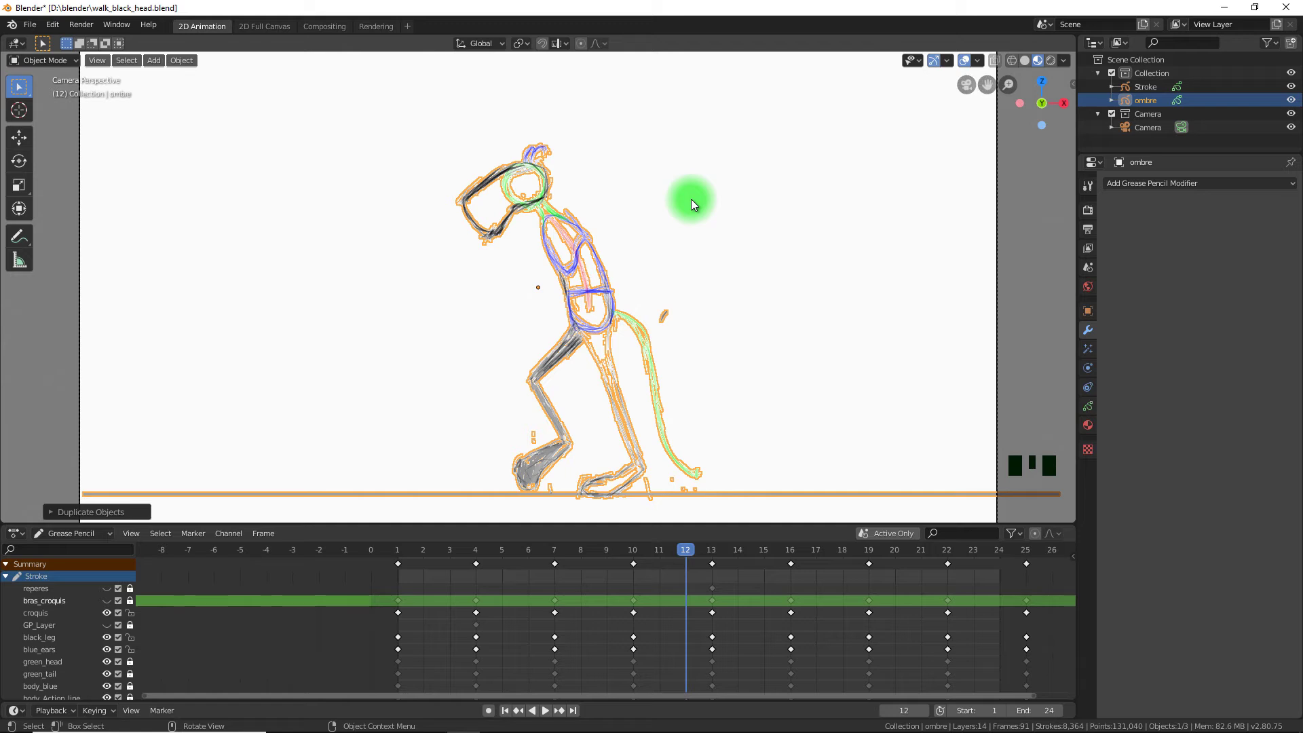
Try to lay the ombre drawing flat by rotating it freely about the global X axis around its own origin, and undo the rotation
key("r")
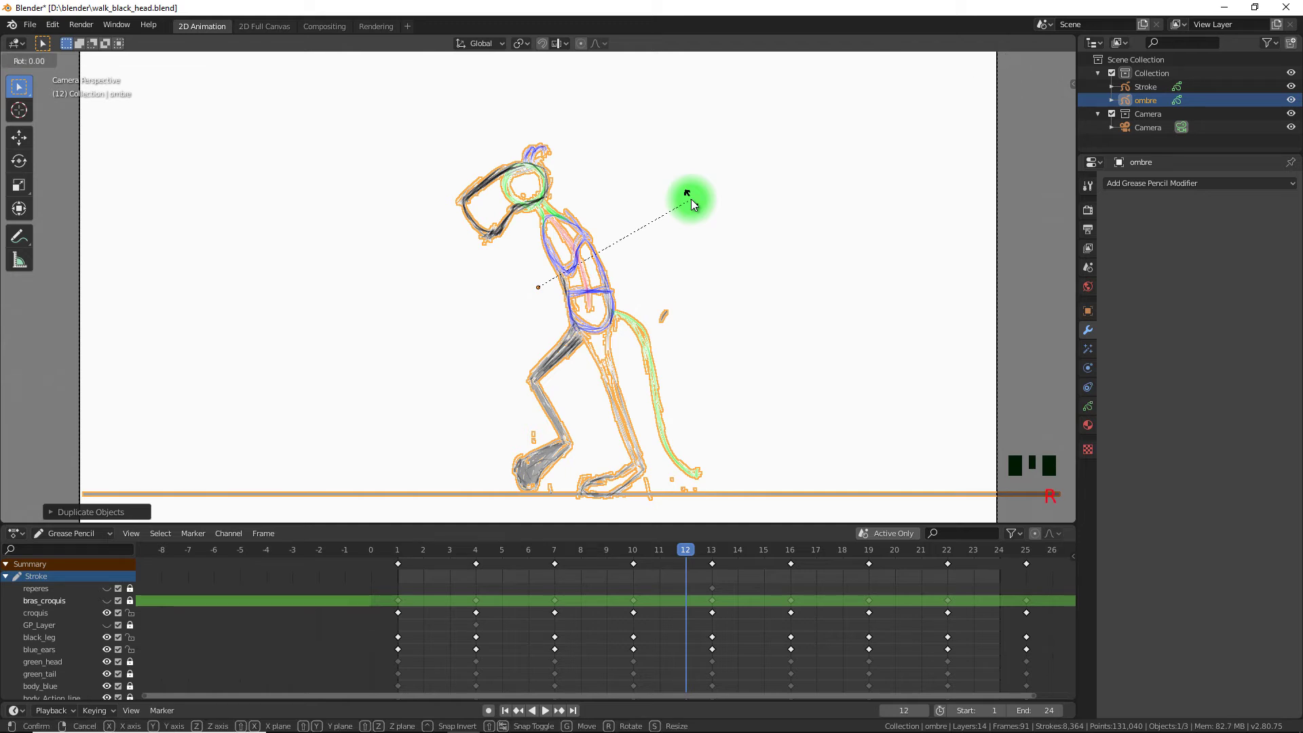
key("x")
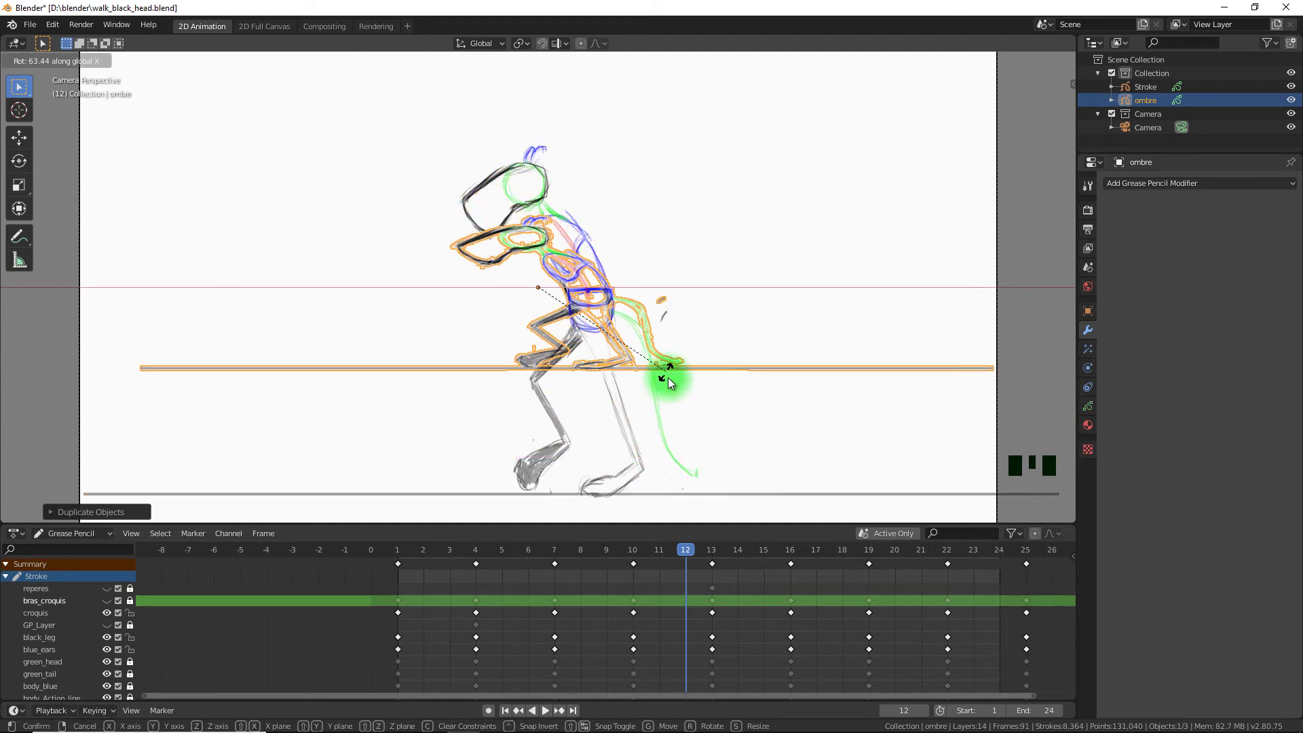
left_click(752, 202)
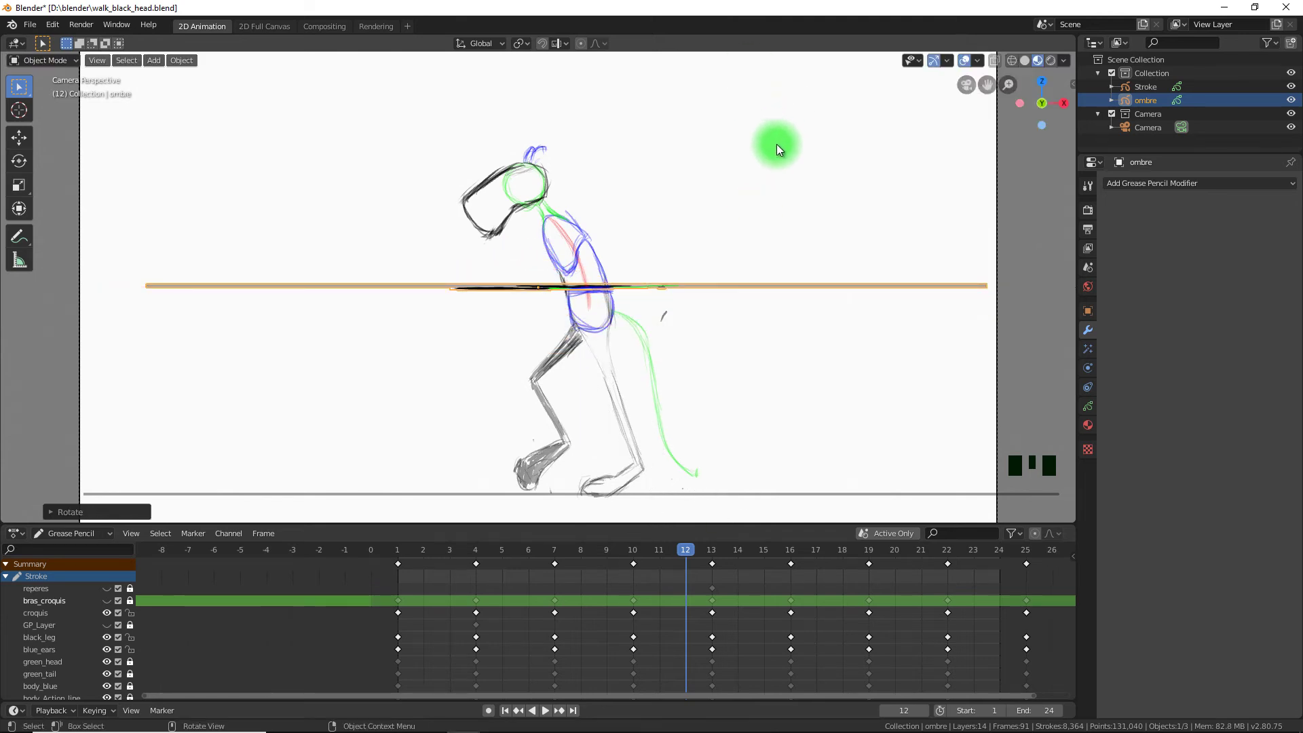
mouse_move(777, 144)
middle_mouse_down()
mouse_move(768, 204)
mouse_move(641, 217)
mouse_move(712, 207)
middle_mouse_up()
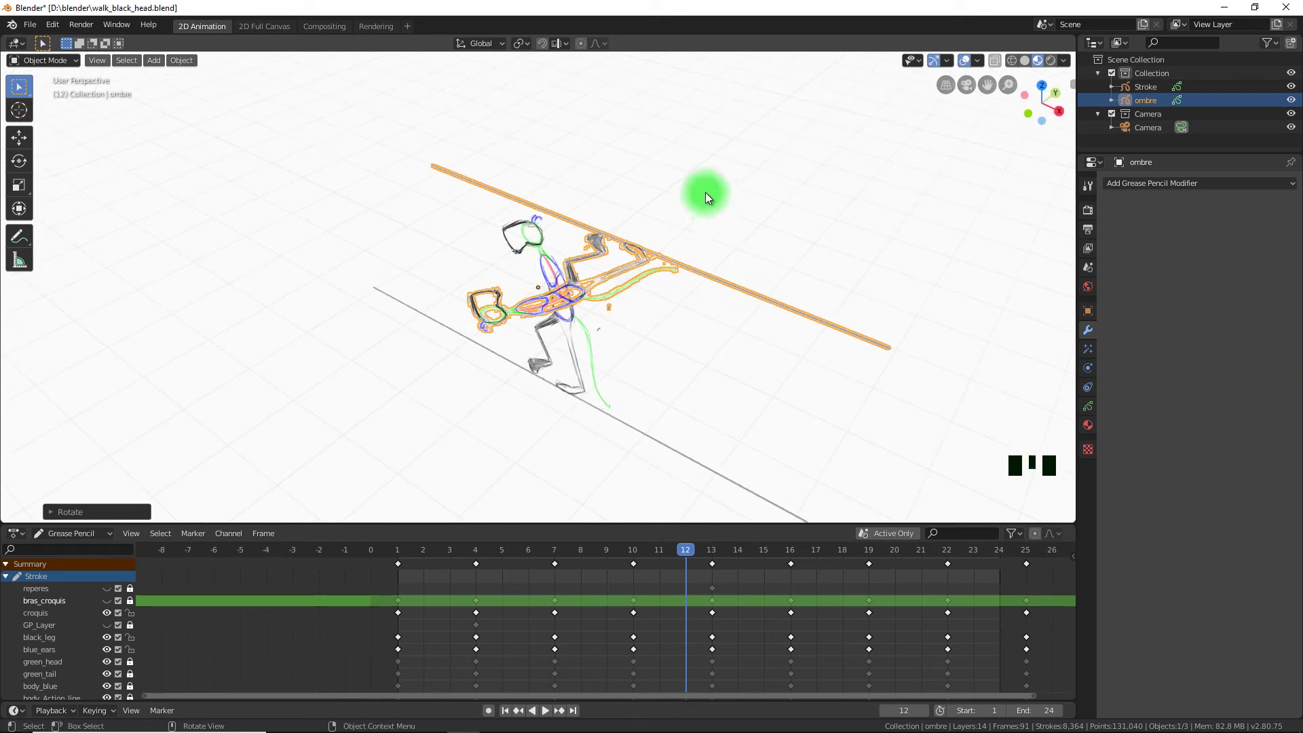
key("KP_0")
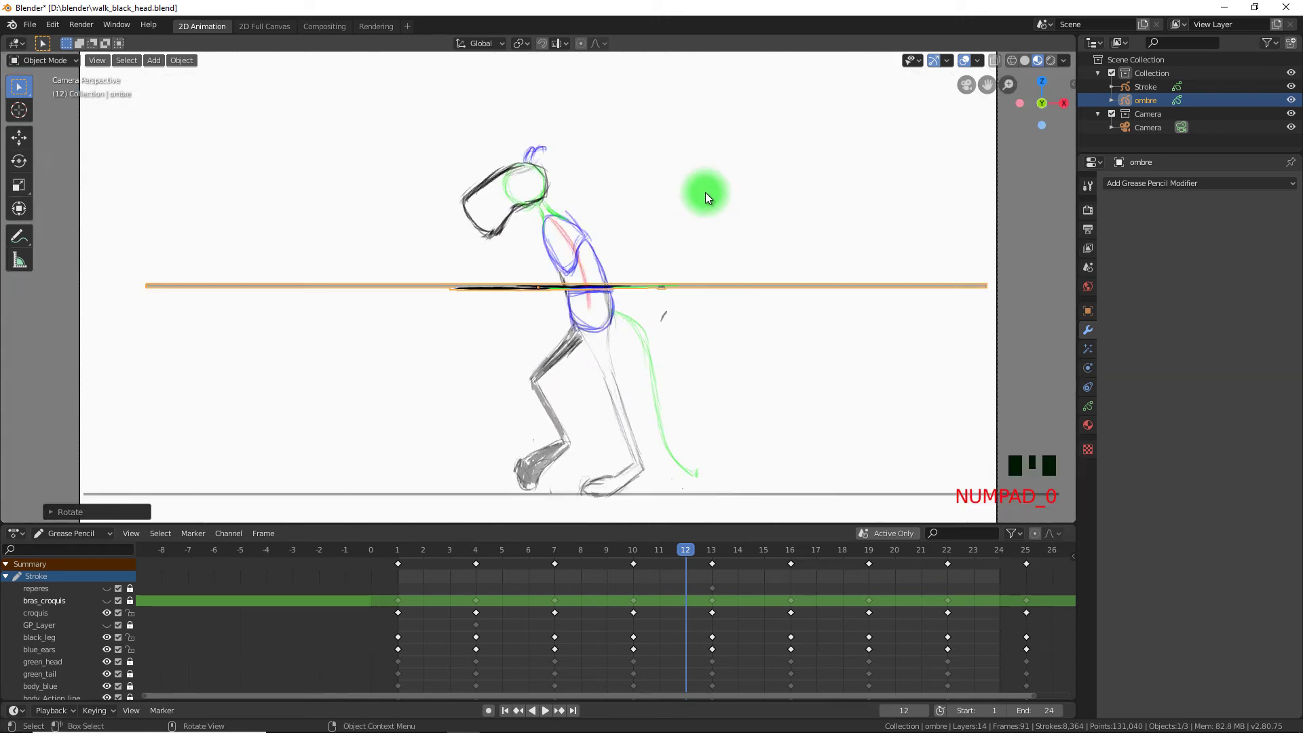
key("ctrl+z")
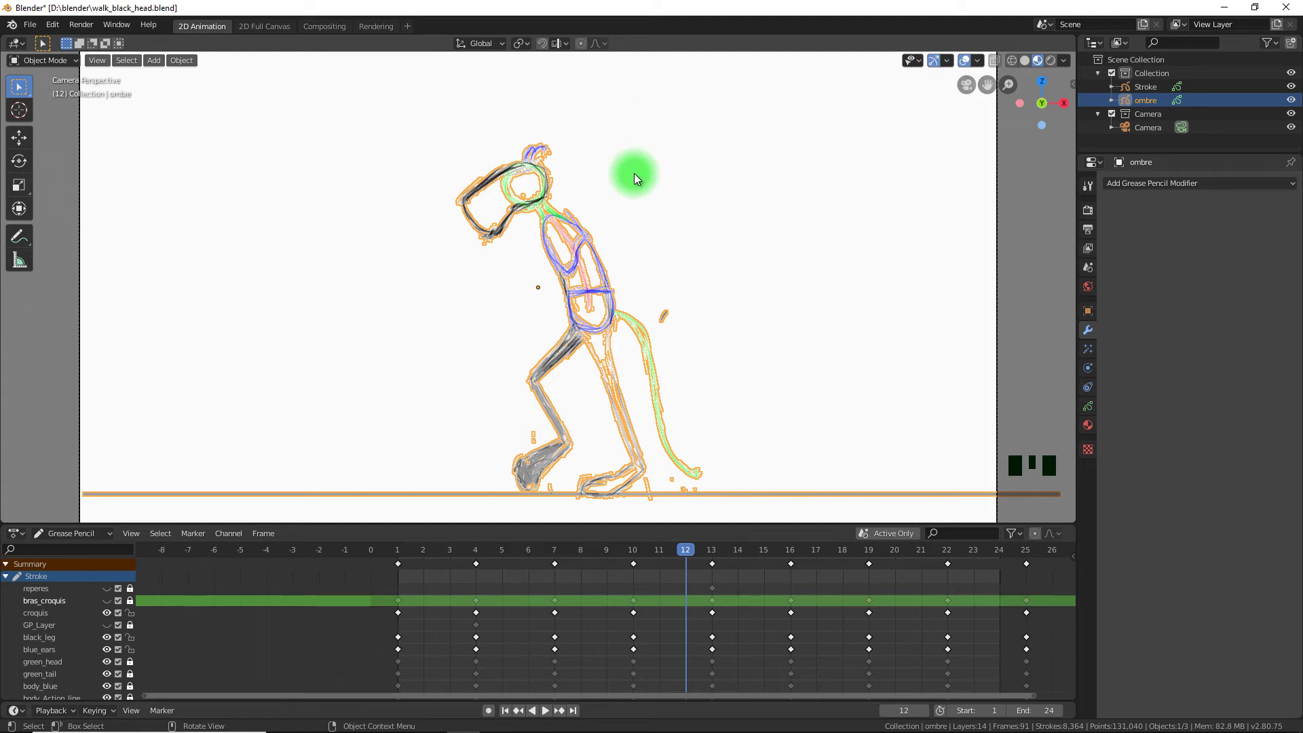
Show the 3D cursor in the viewport and place it on the ground line beneath the character's dark foot
left_click(978, 63)
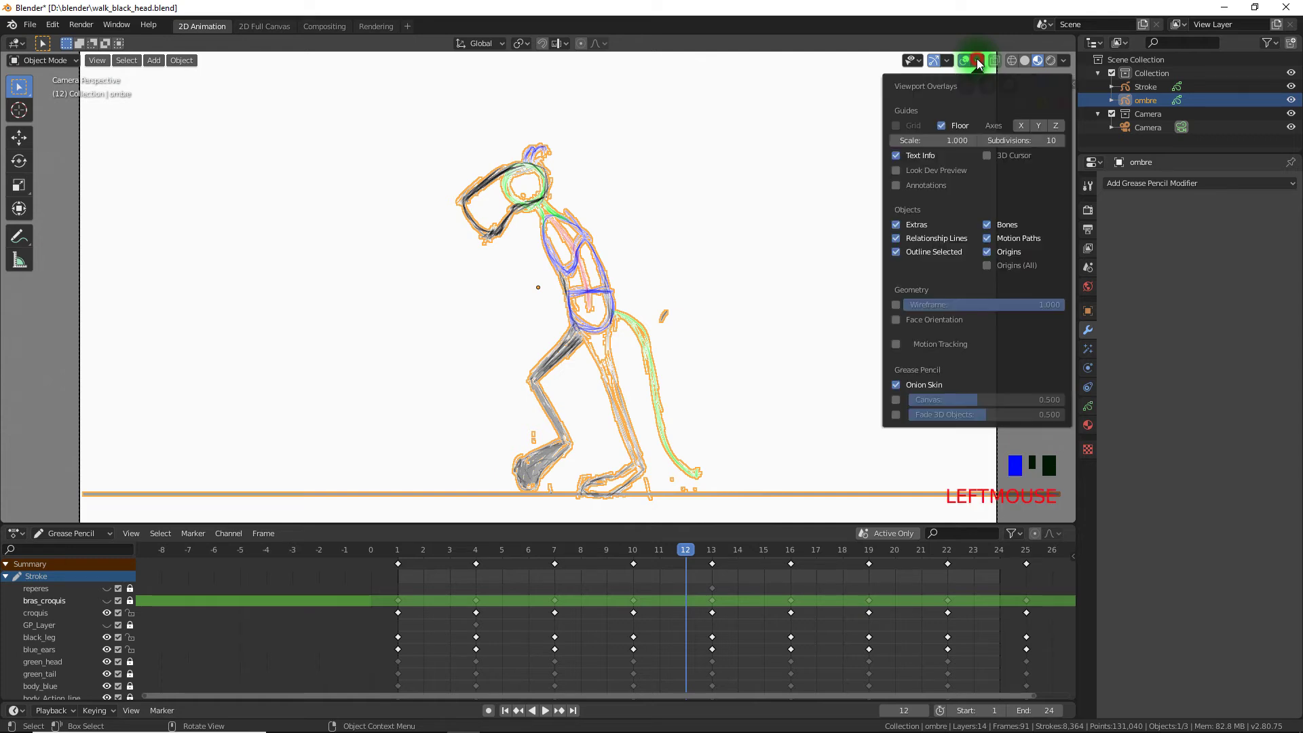
left_click(987, 156)
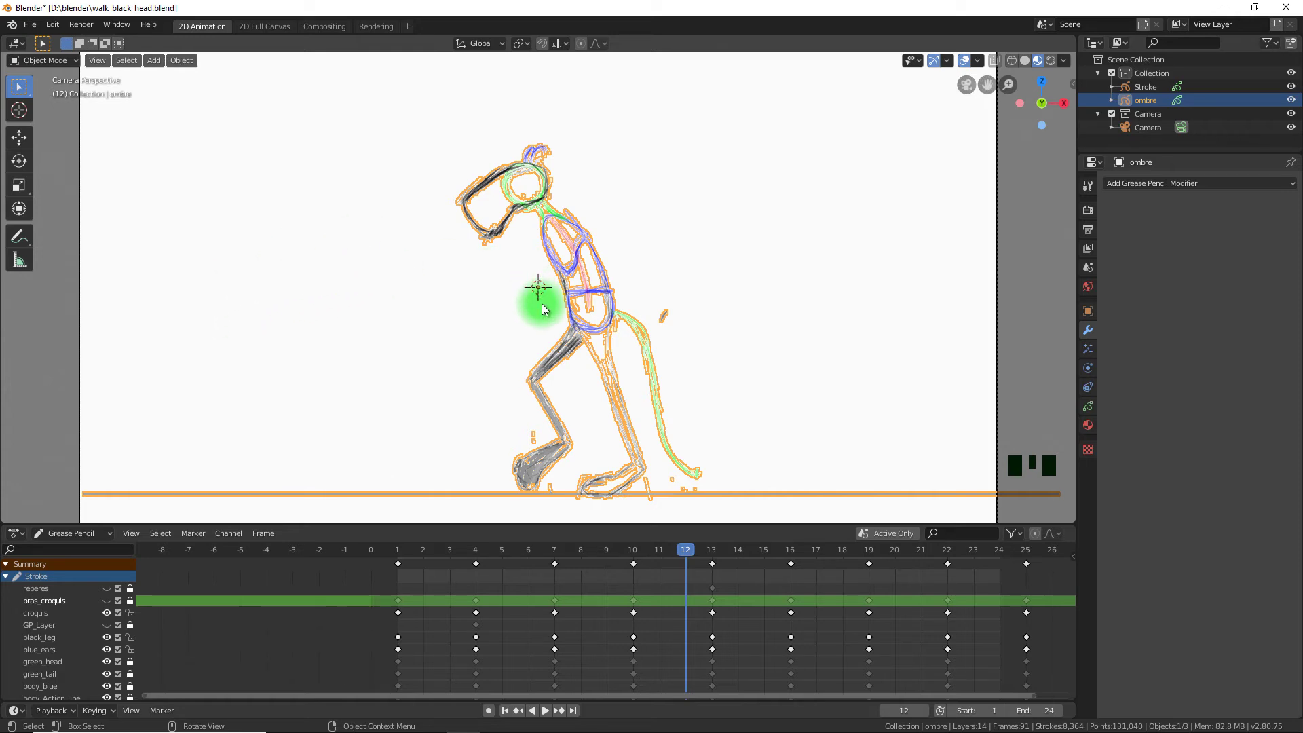
right_click(403, 292, "shift")
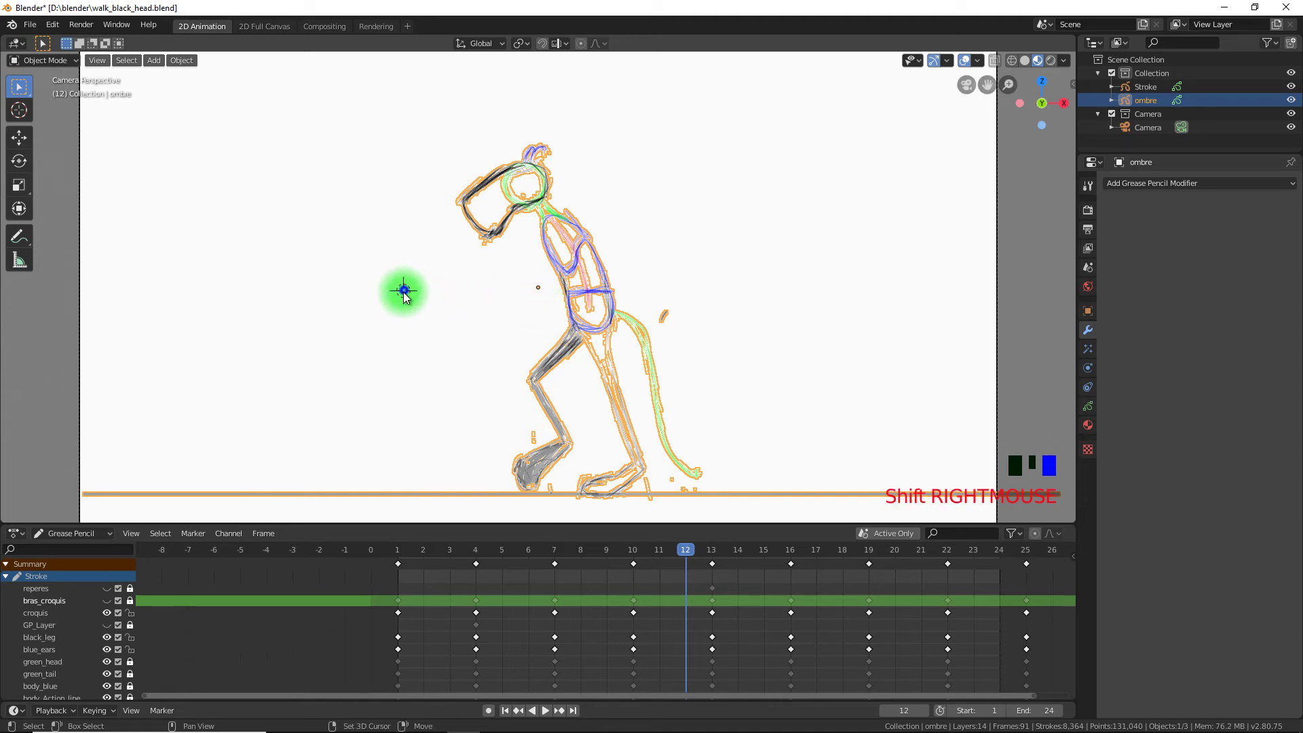
right_click_drag(404, 292, 527, 493, "shift")
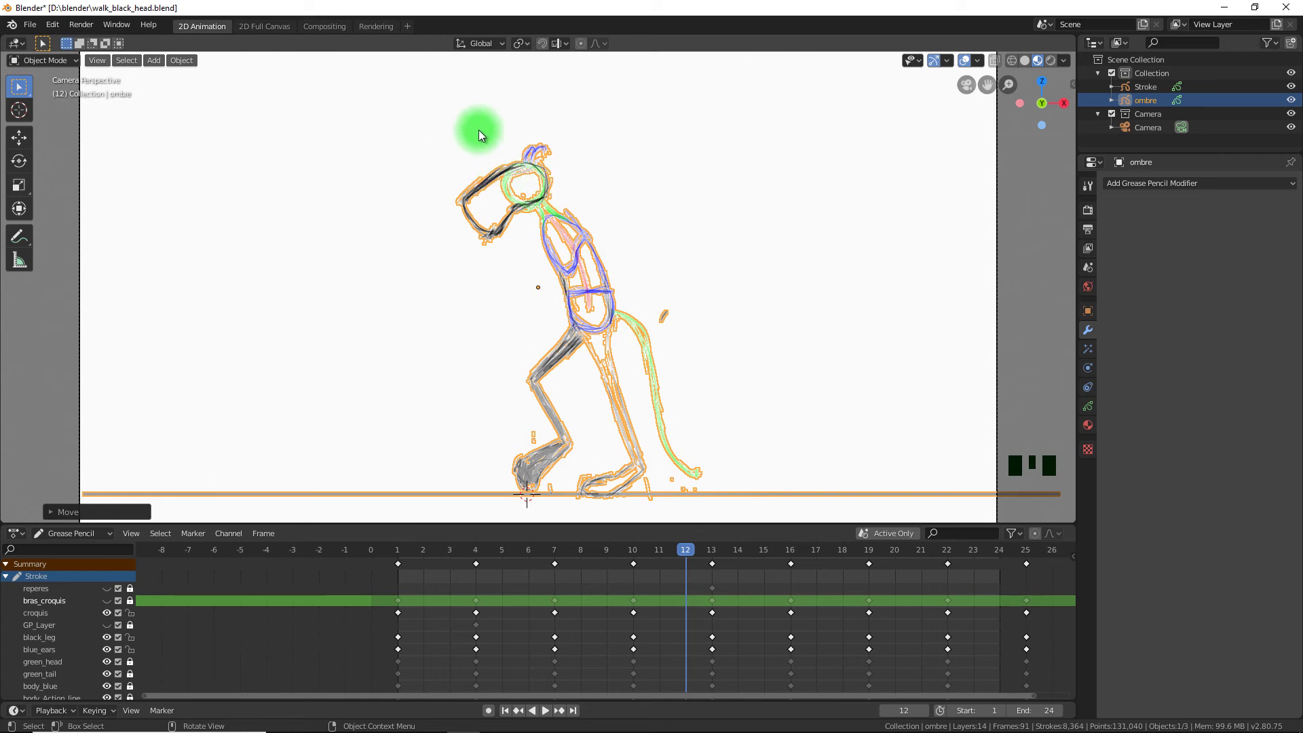
Set the pivot point to the 3D Cursor and rotate the ombre drawing 90° about the global X axis
left_click(523, 43)
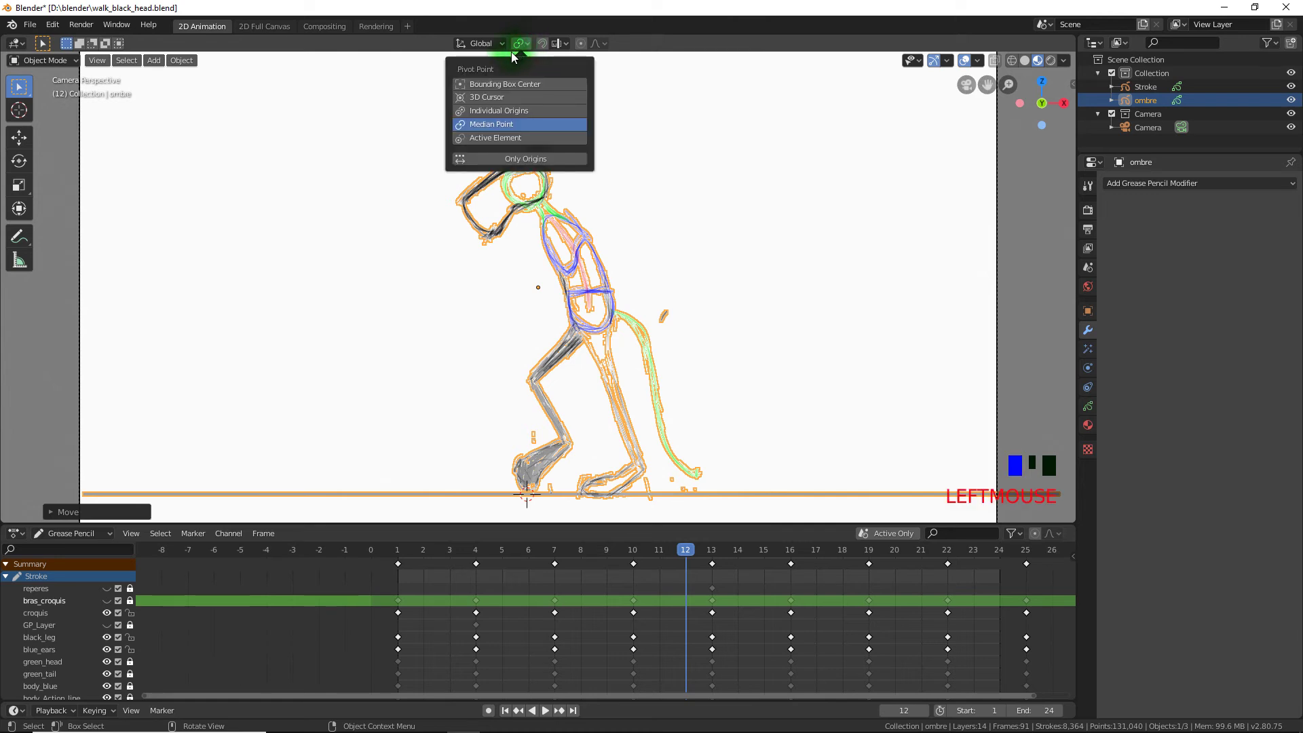
left_click(517, 98)
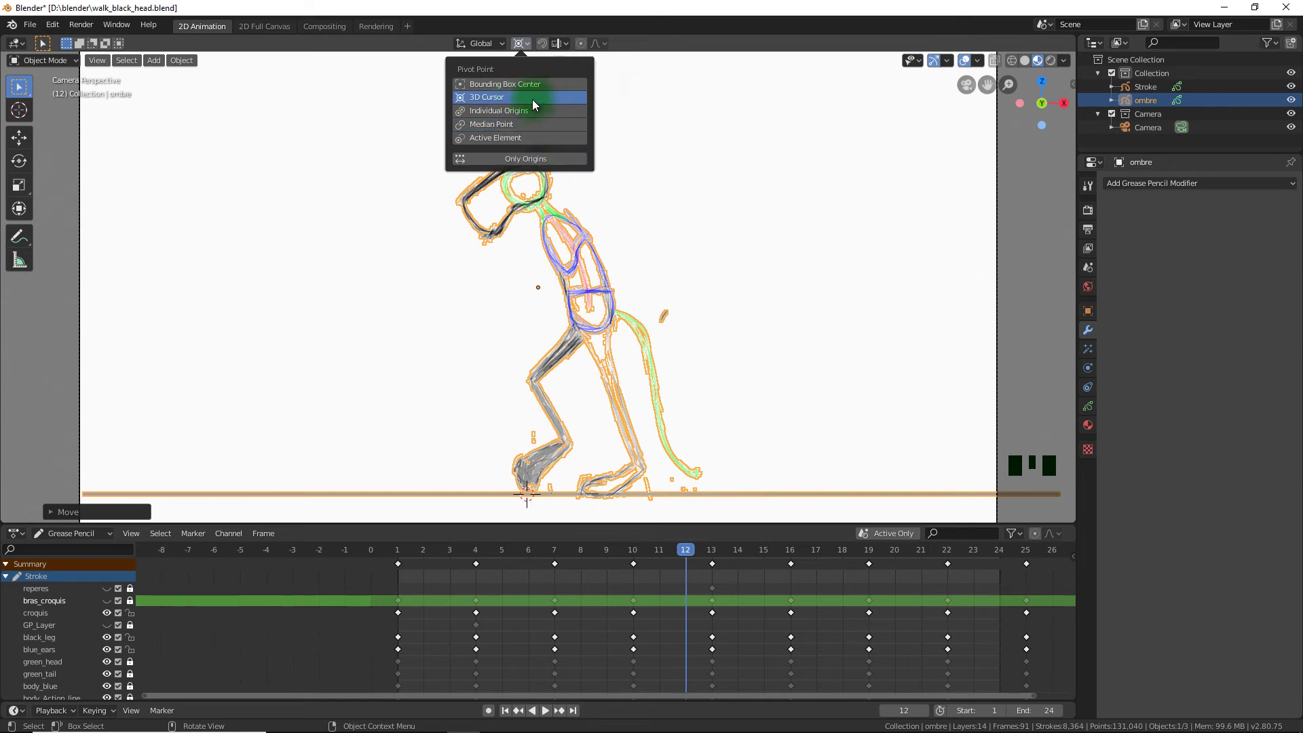
left_click(780, 99)
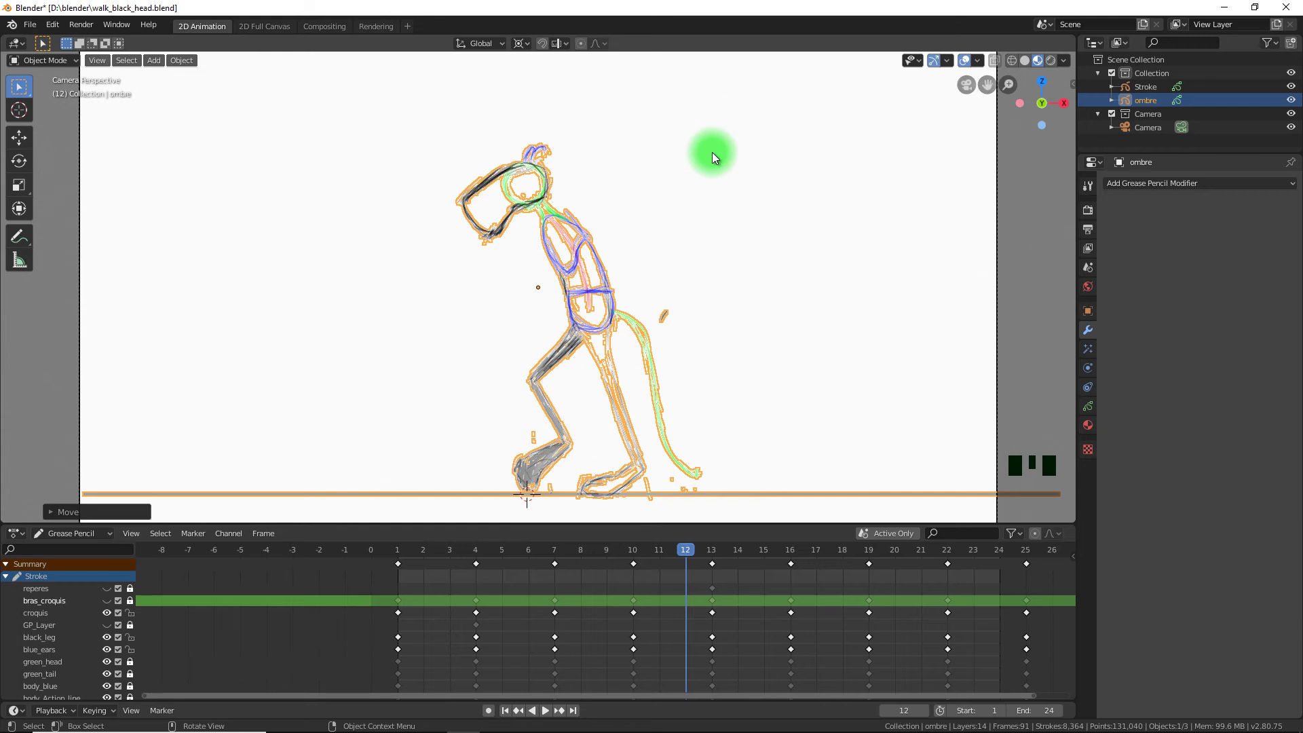
key("r")
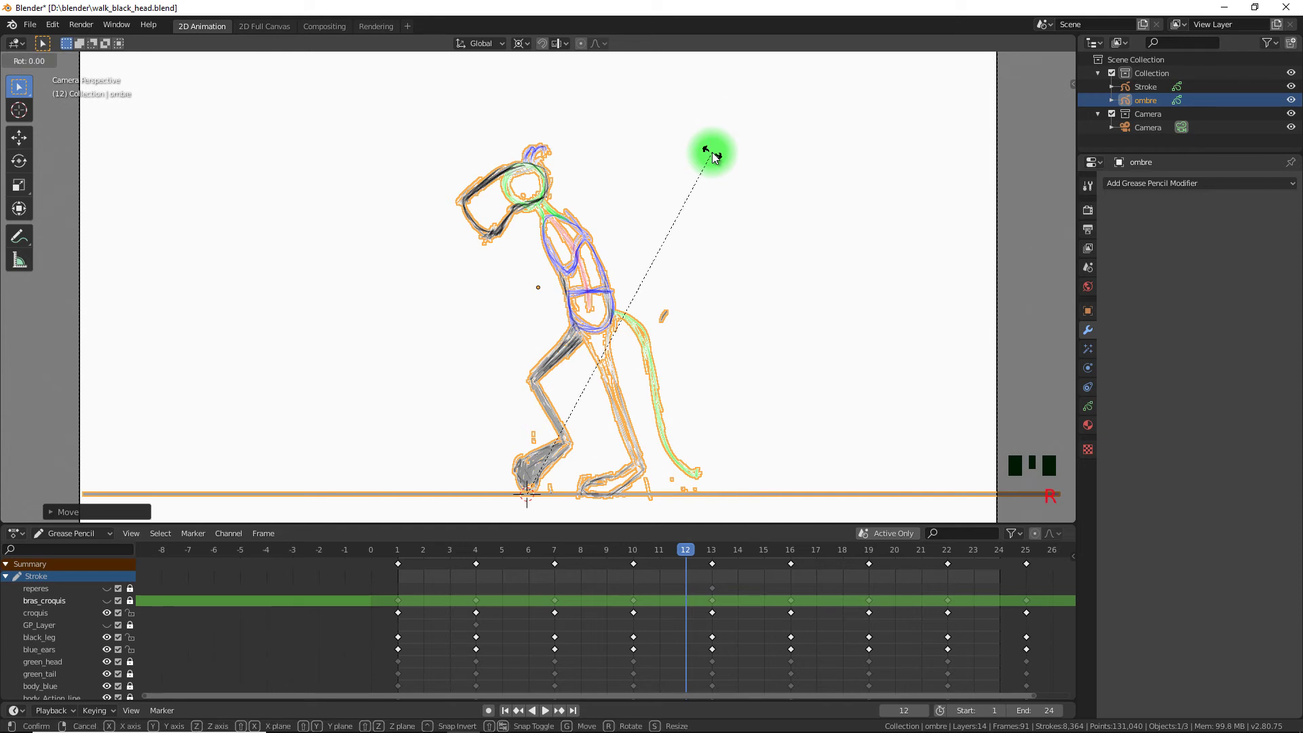
key("x")
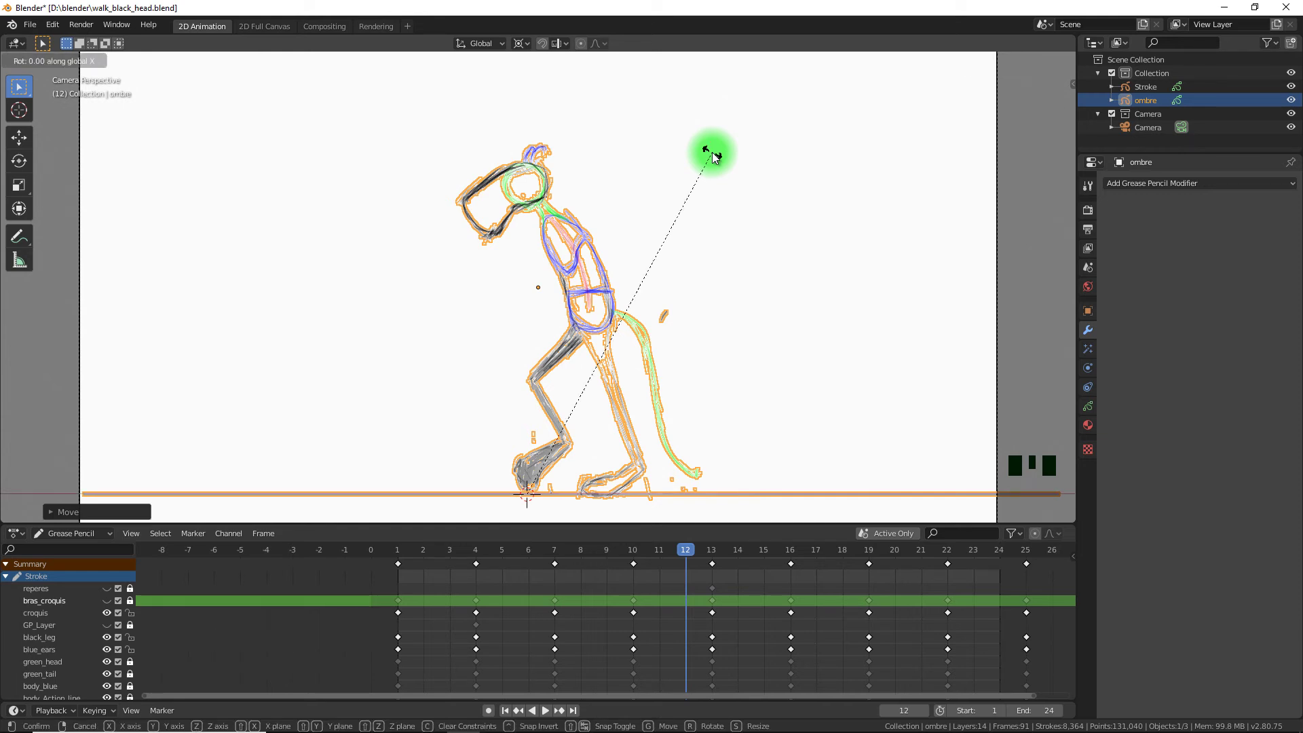
type("9")
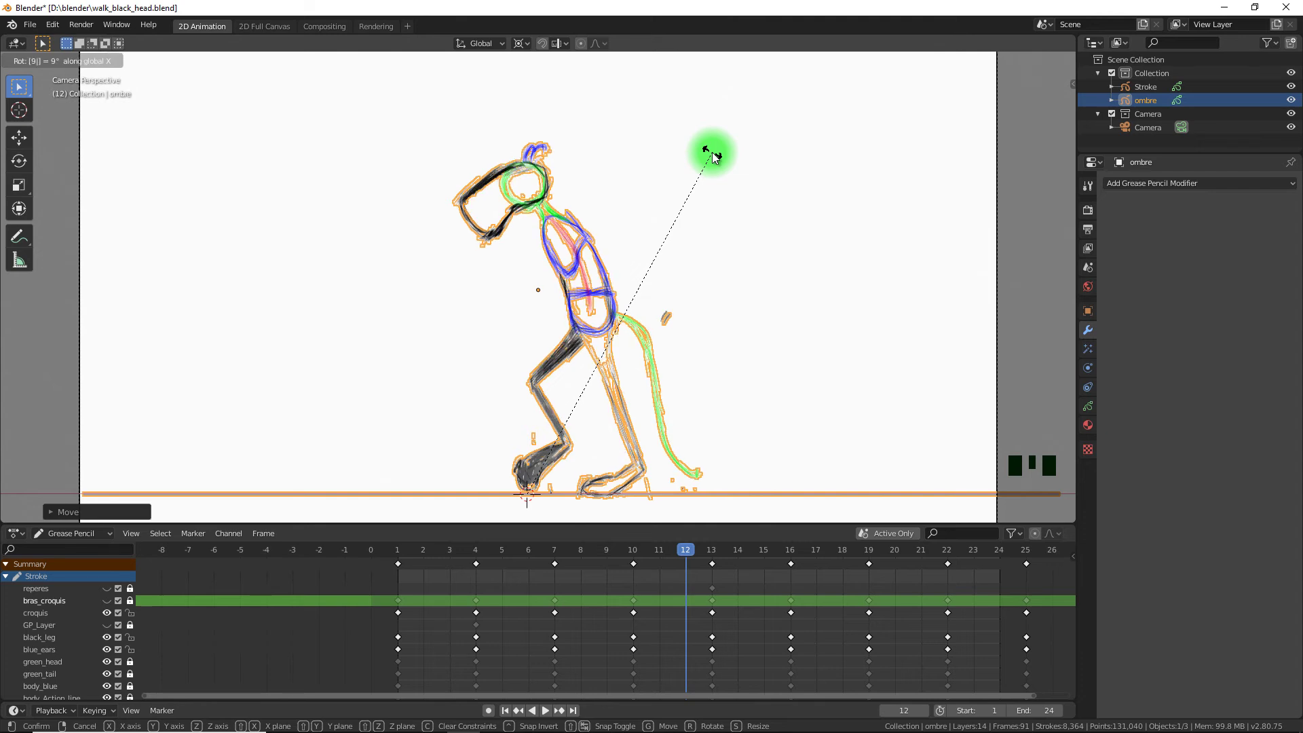
type("0")
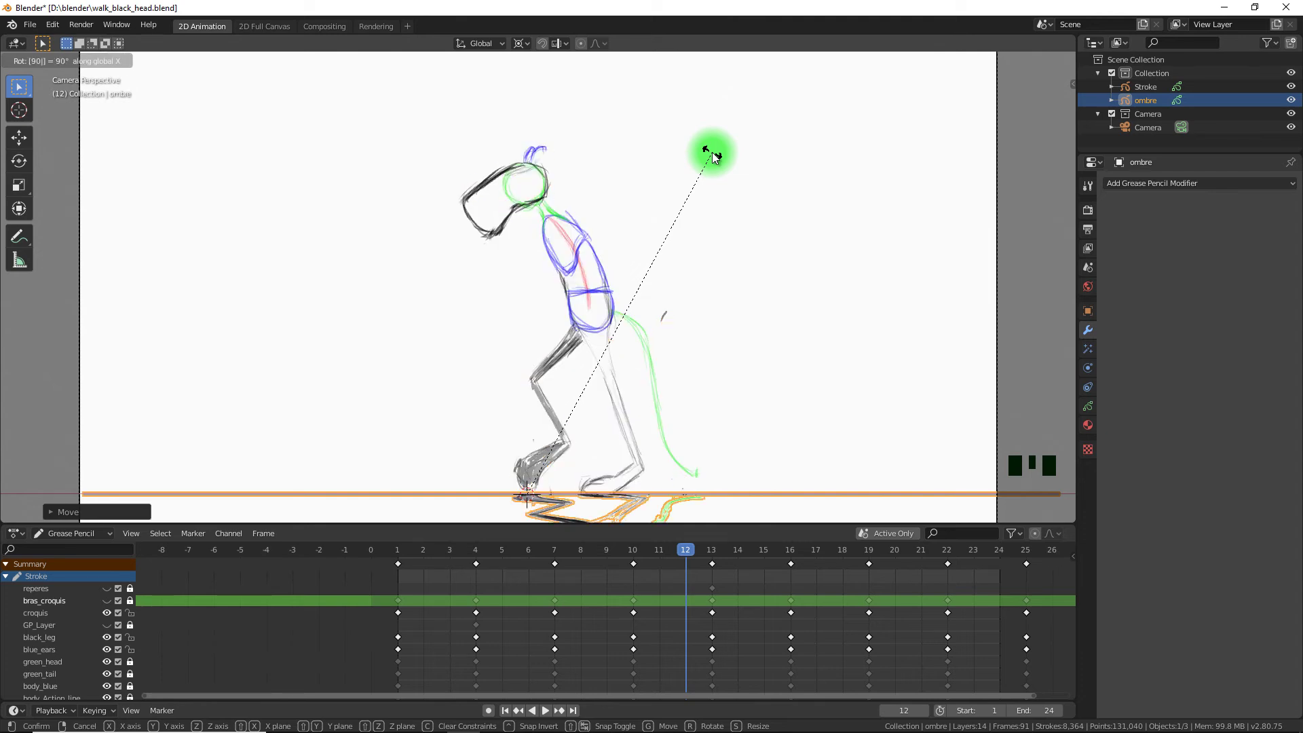
key("Return")
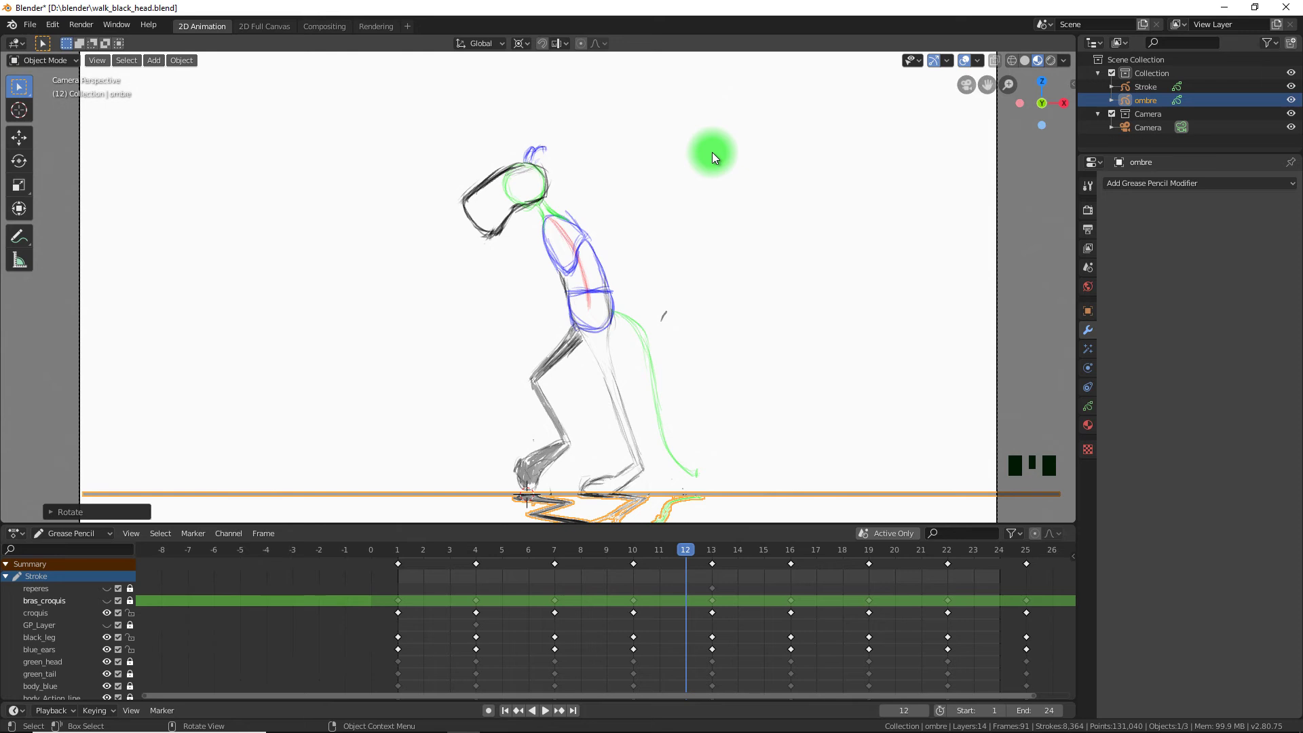
Play the walk animation to check how the flattened ombre copy moves beneath the character's feet
scroll(731, 255, "down", 3)
scroll(731, 255, "up", 1)
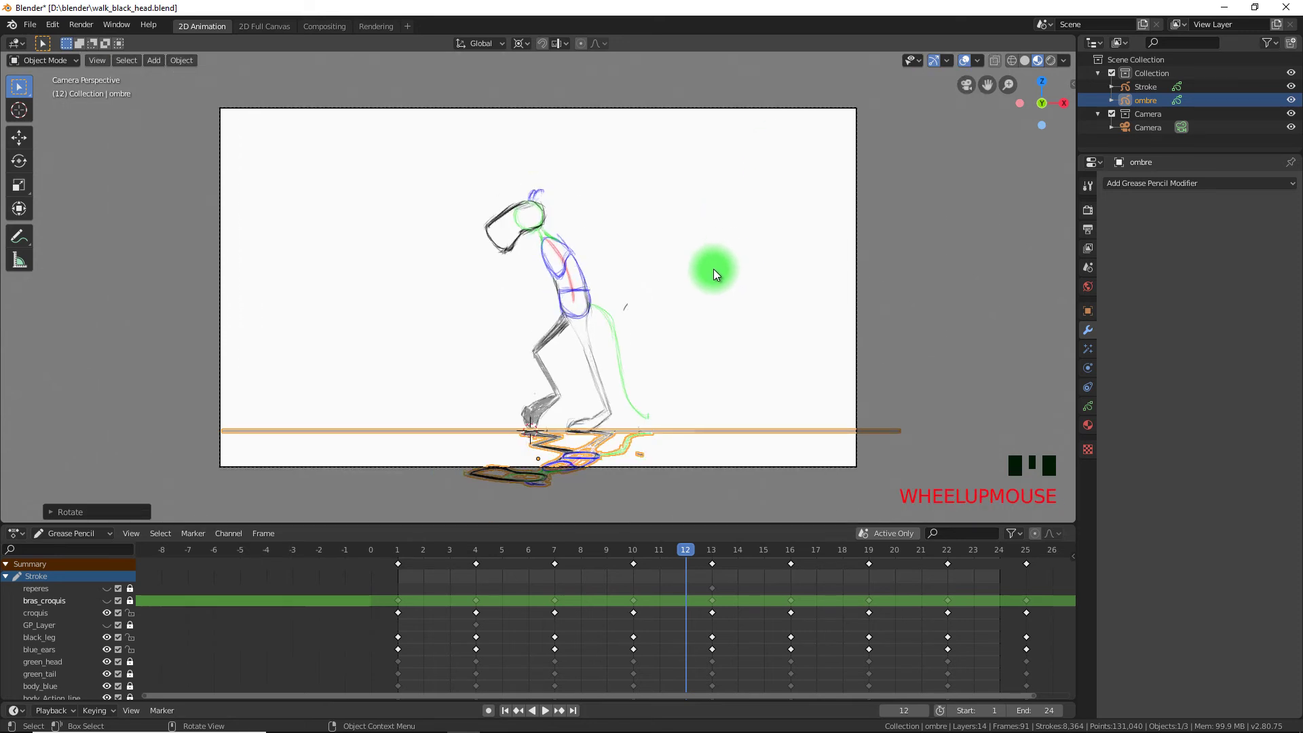
key("space")
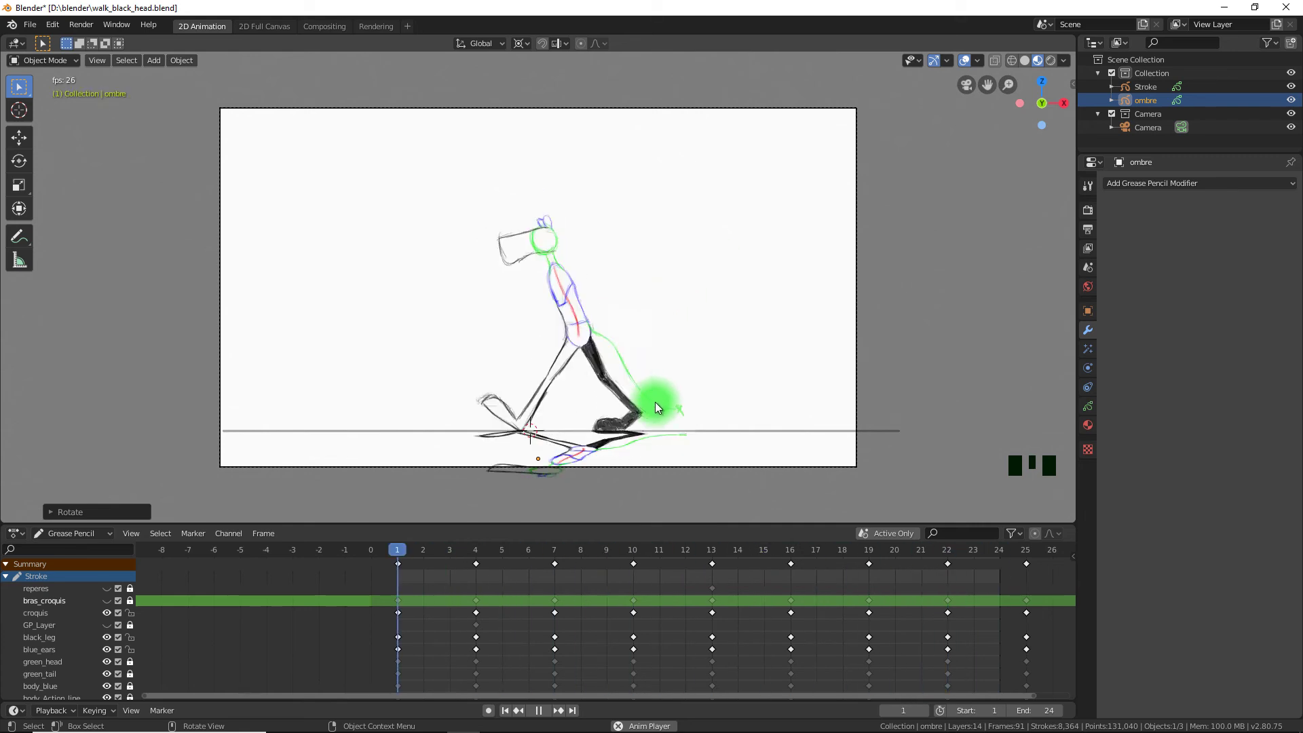
key("space")
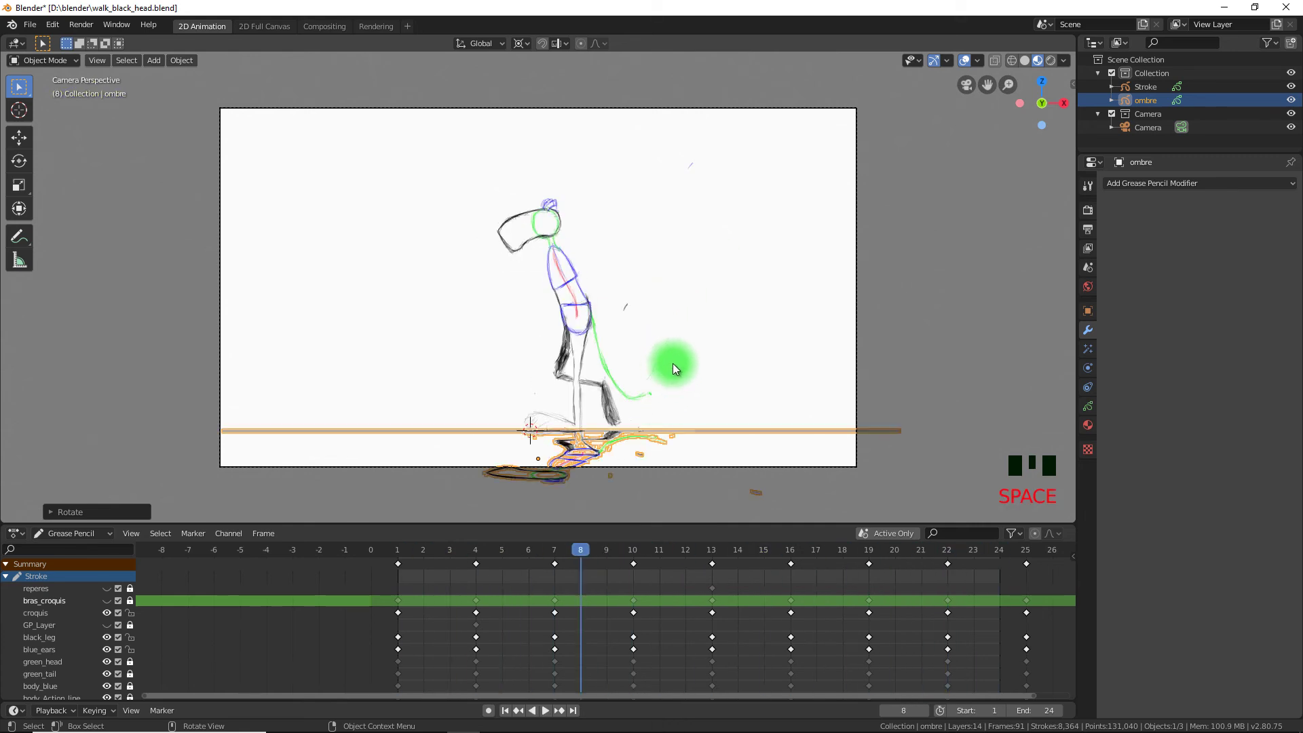
scroll(673, 369, "up", 1)
scroll(671, 364, "down", 1)
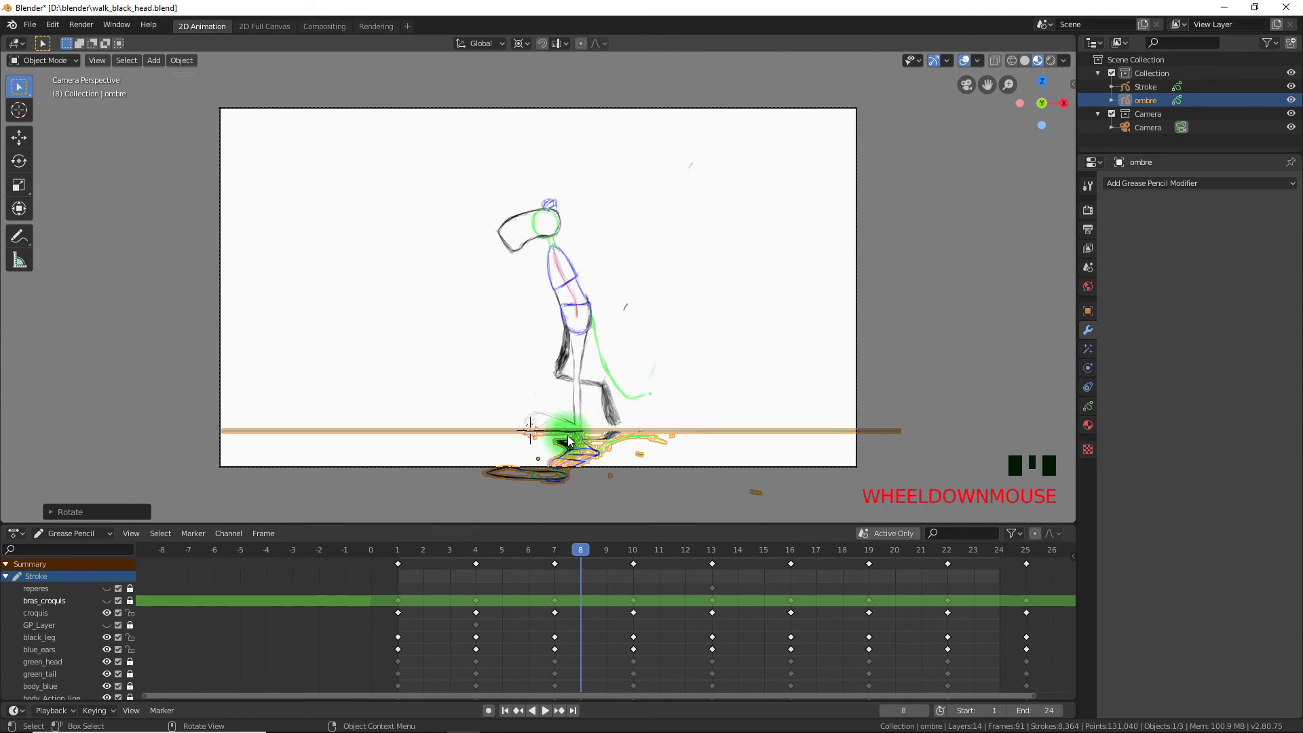
key("space")
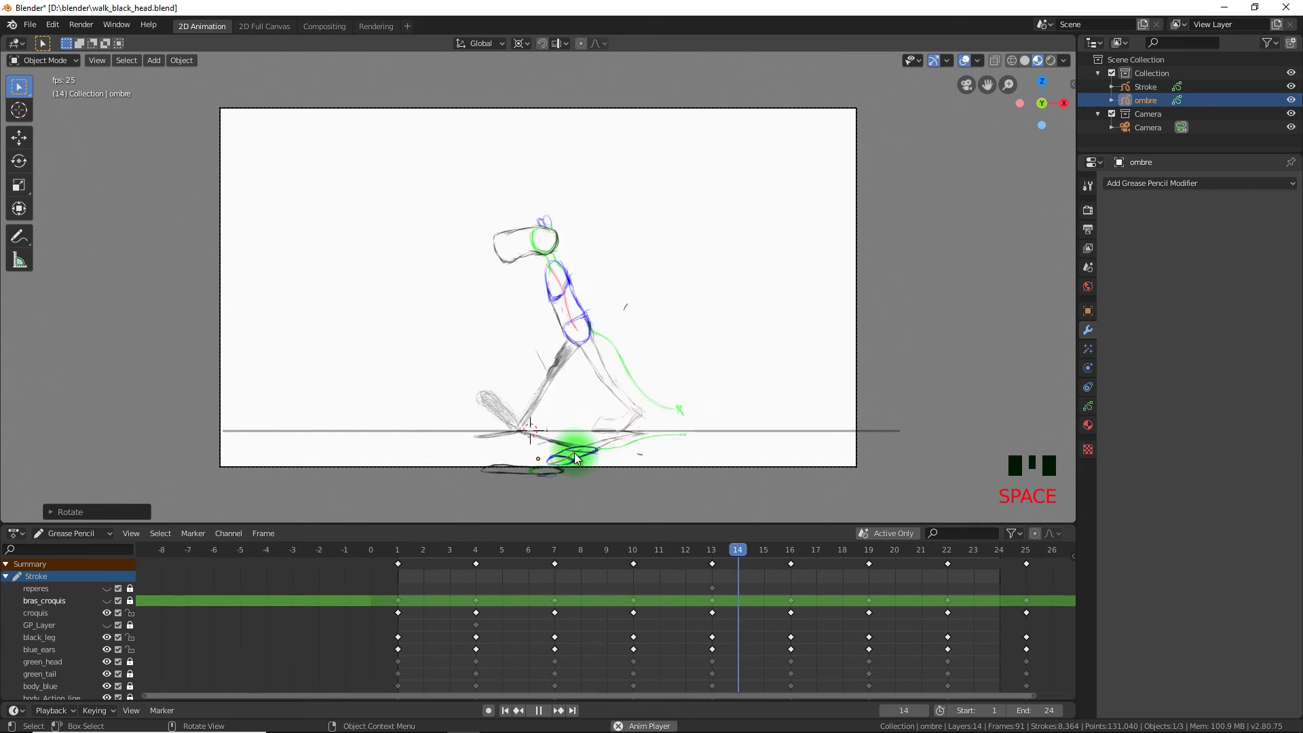
key("space")
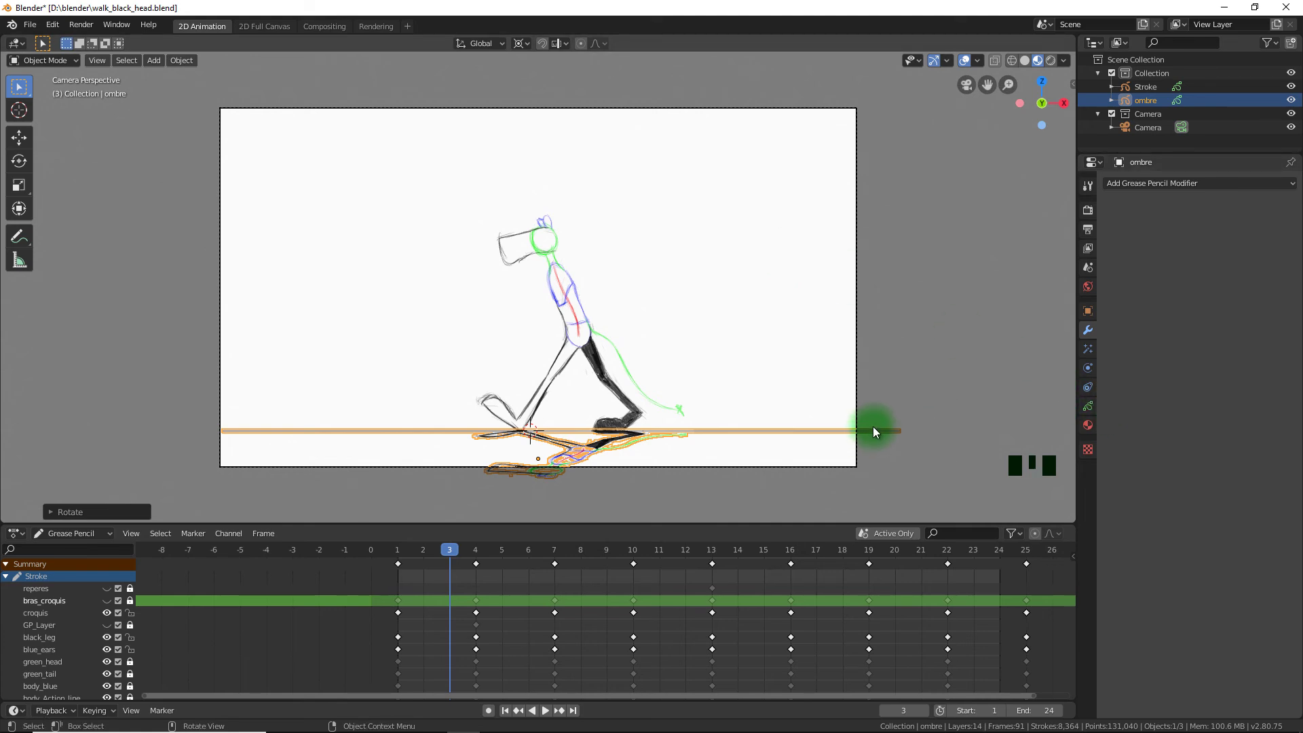
Add a Blur effect to the ombre object with both factors at 29 px, and play the animation to preview it
left_click(1088, 351)
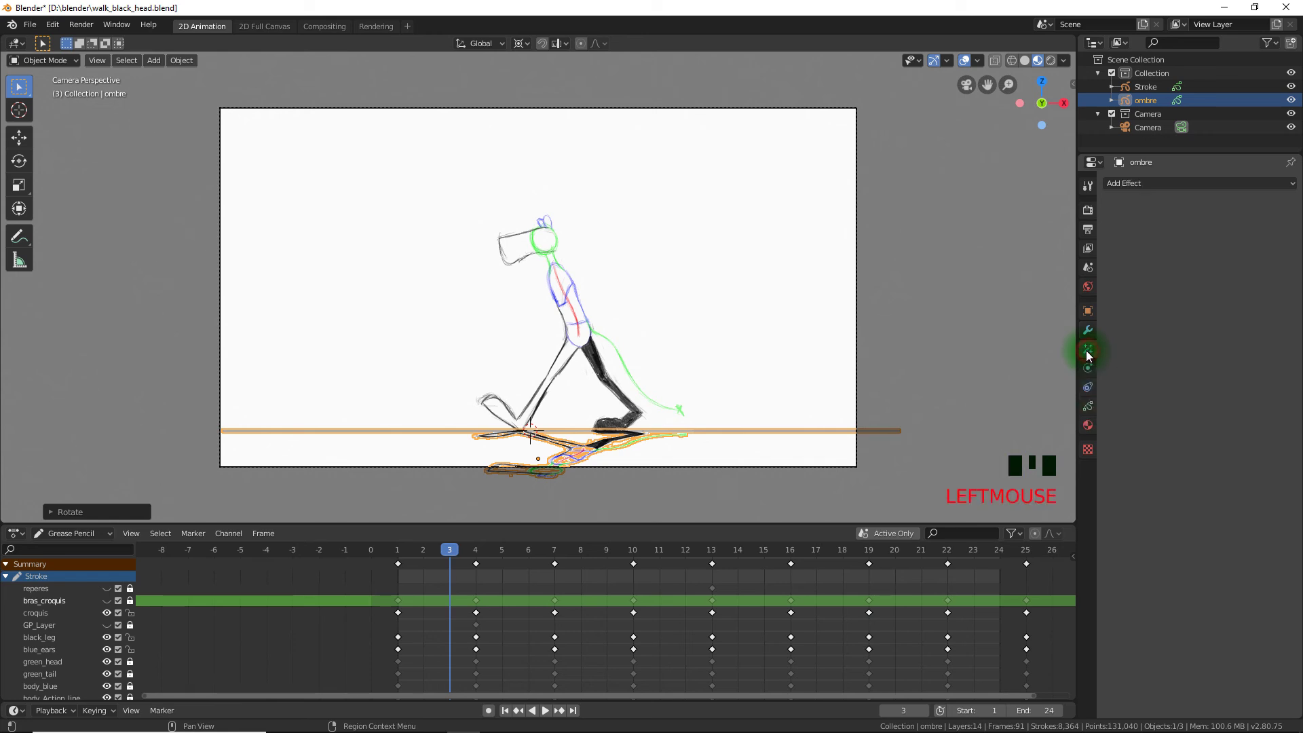
left_click(1147, 183)
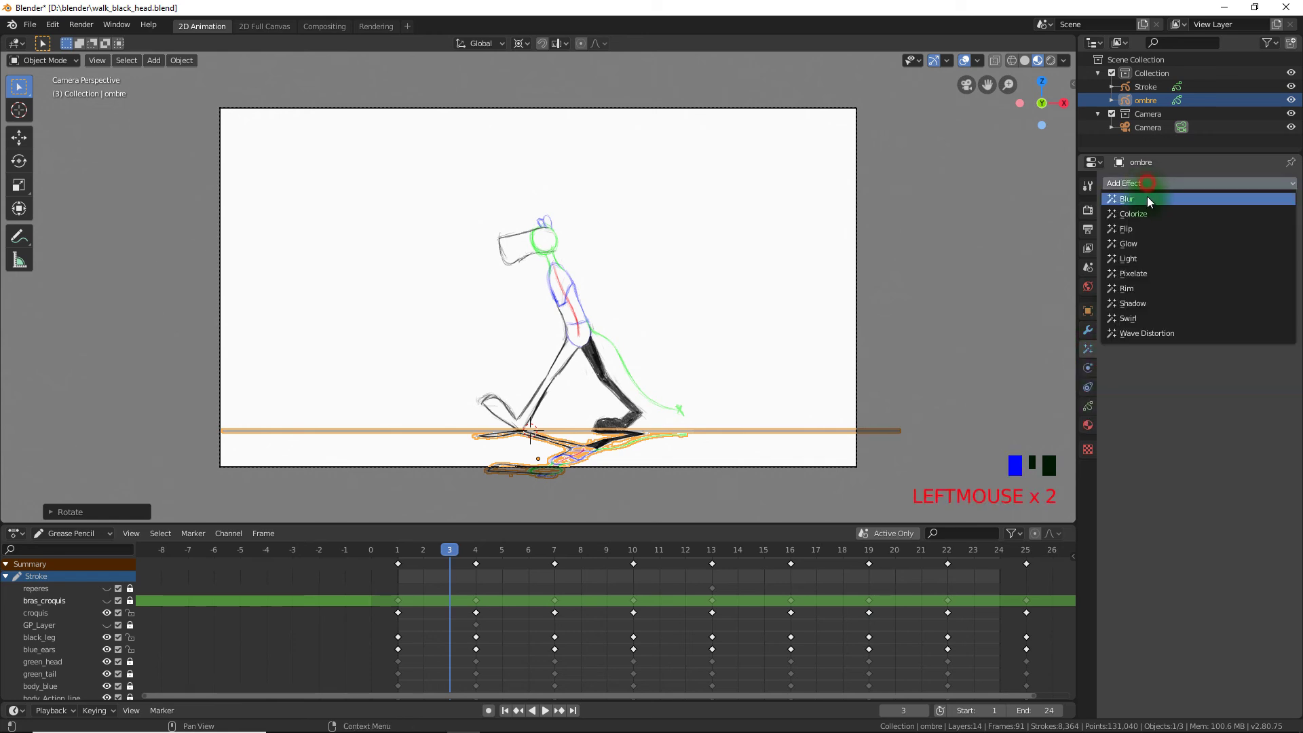
left_click(1143, 199)
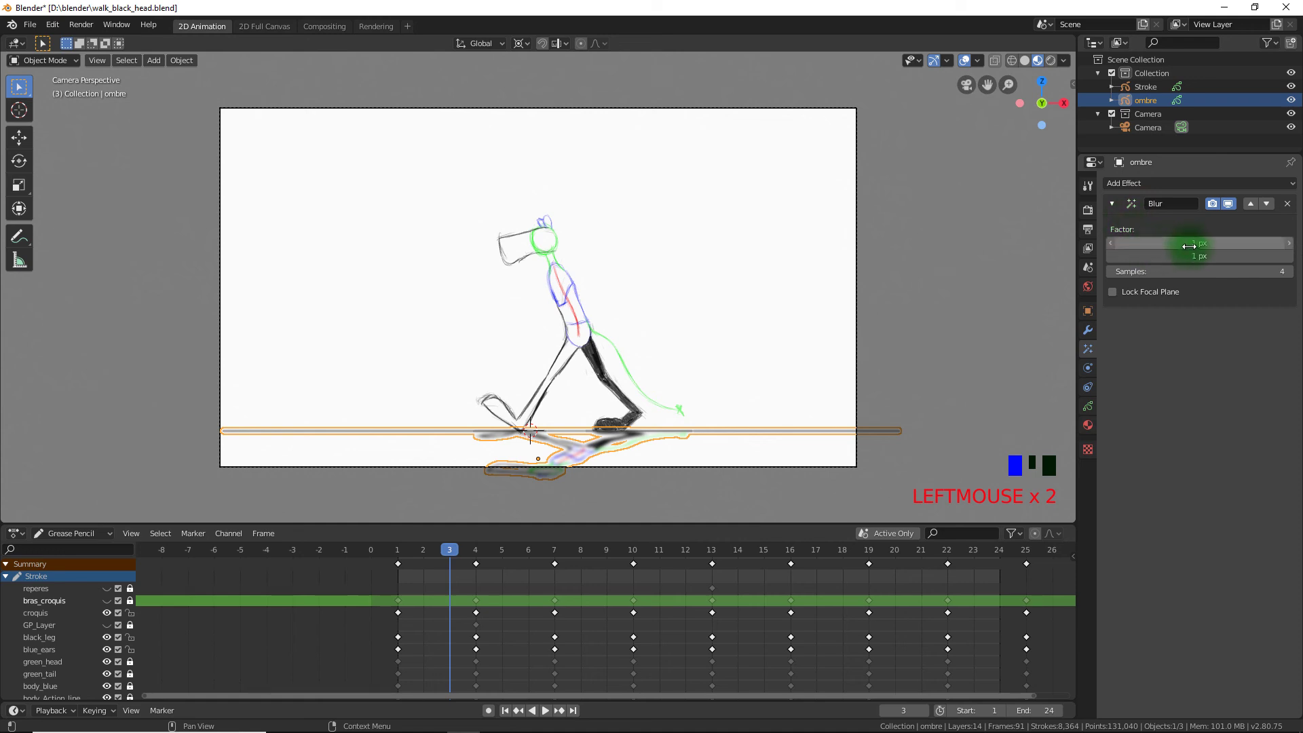
mouse_move(1199, 243)
left_mouse_down()
mouse_move(1197, 254)
mouse_move(1209, 246)
left_mouse_up()
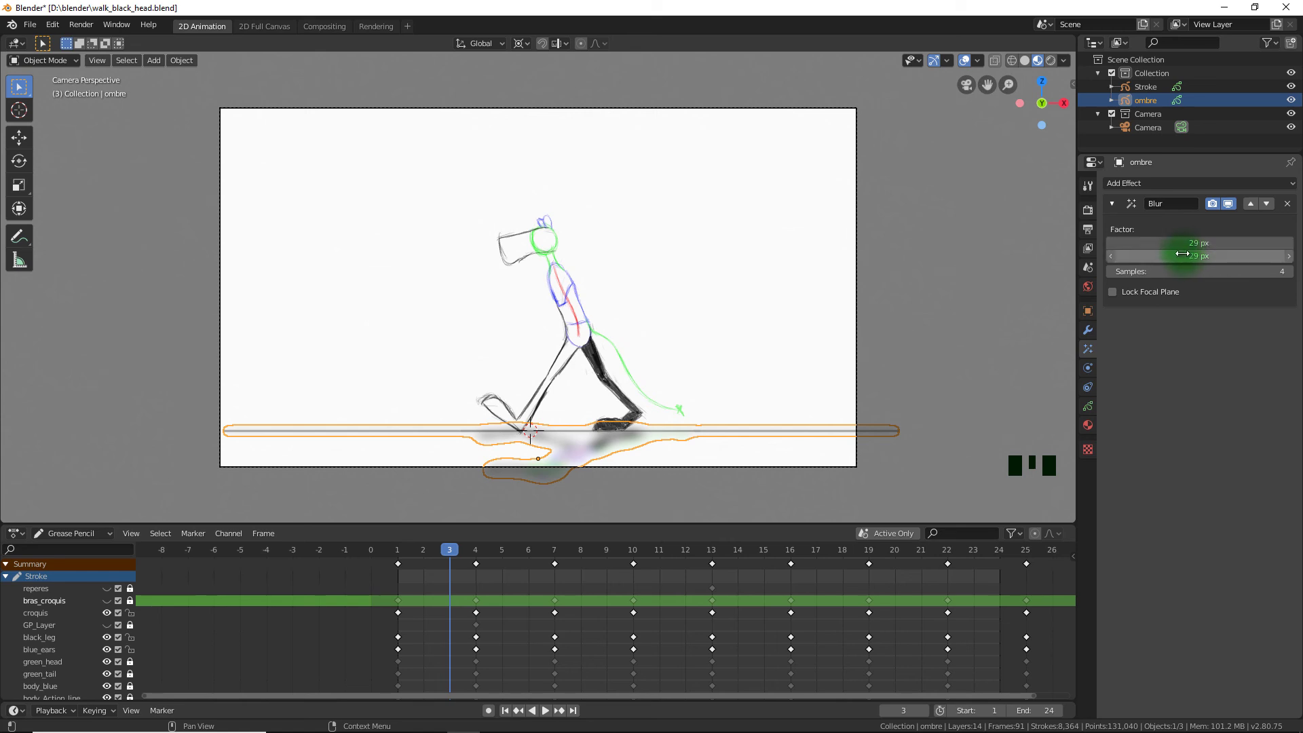
key("space")
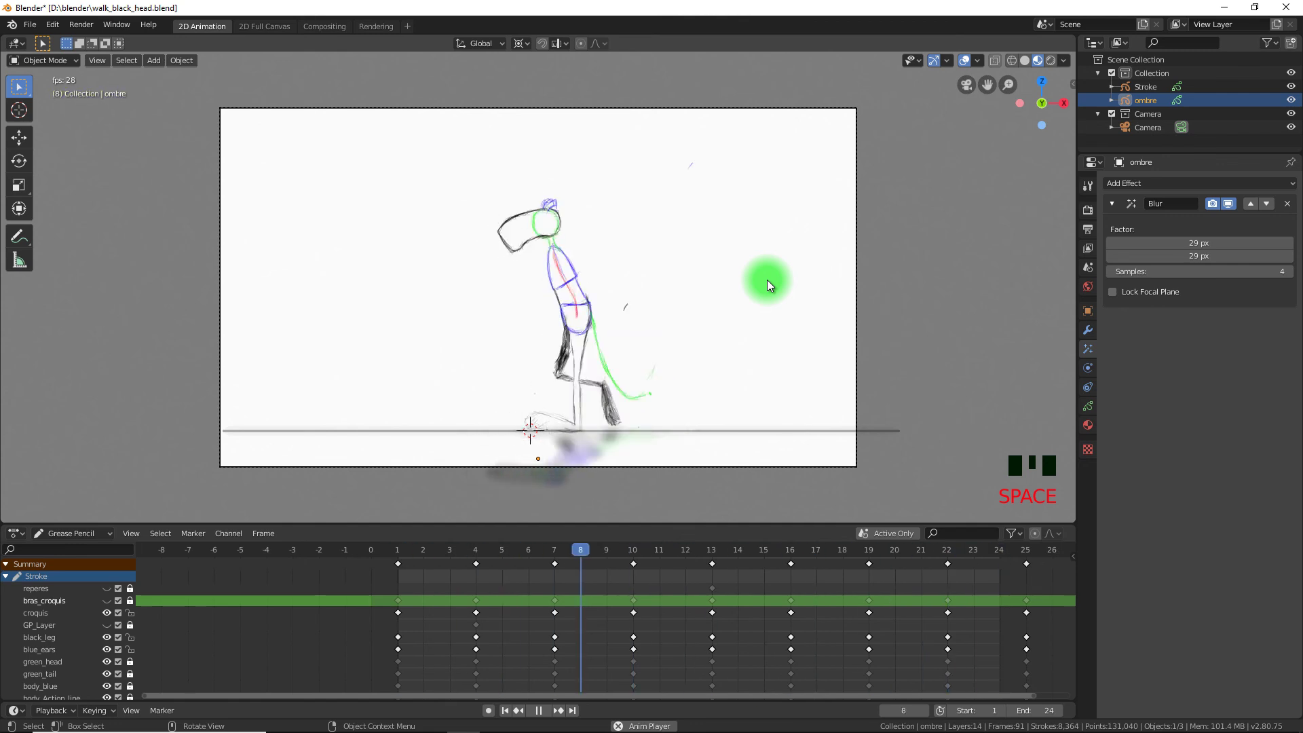
Stop the playback and add a Tint modifier to the ombre object with a factor of 1.058
key("space")
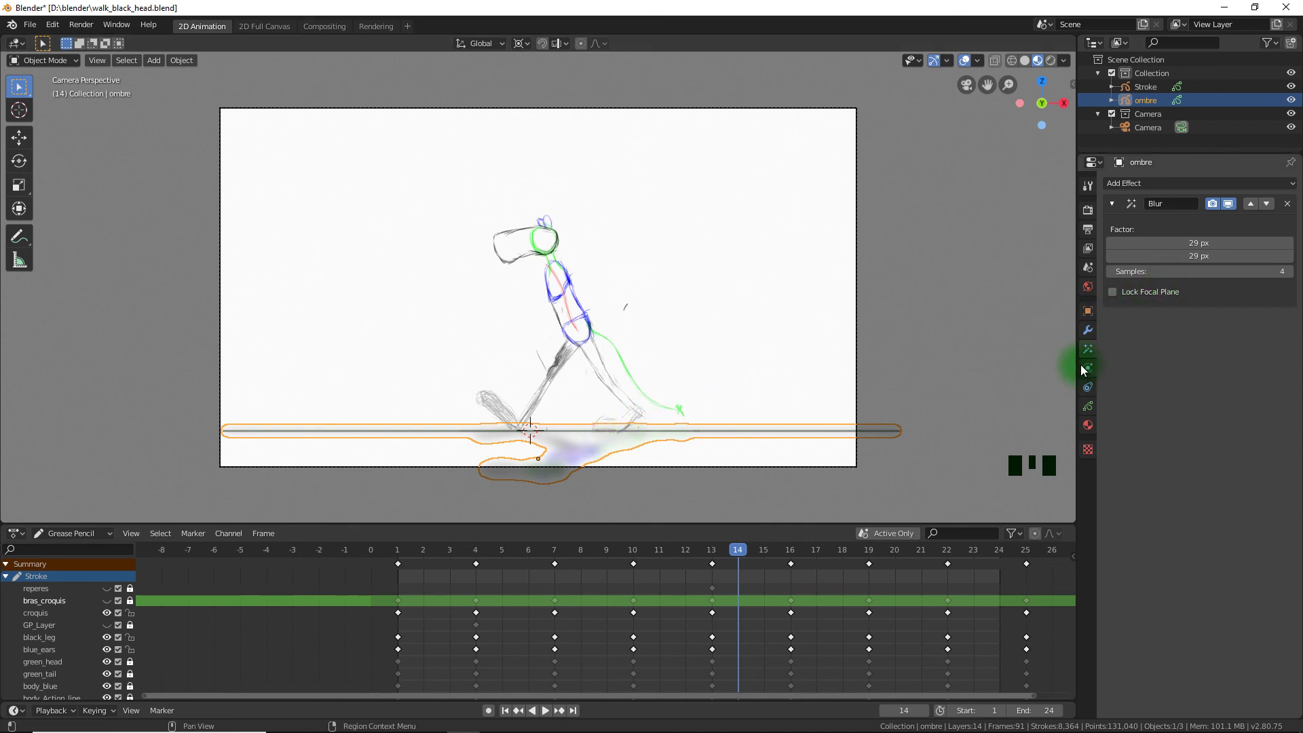
left_click(1088, 332)
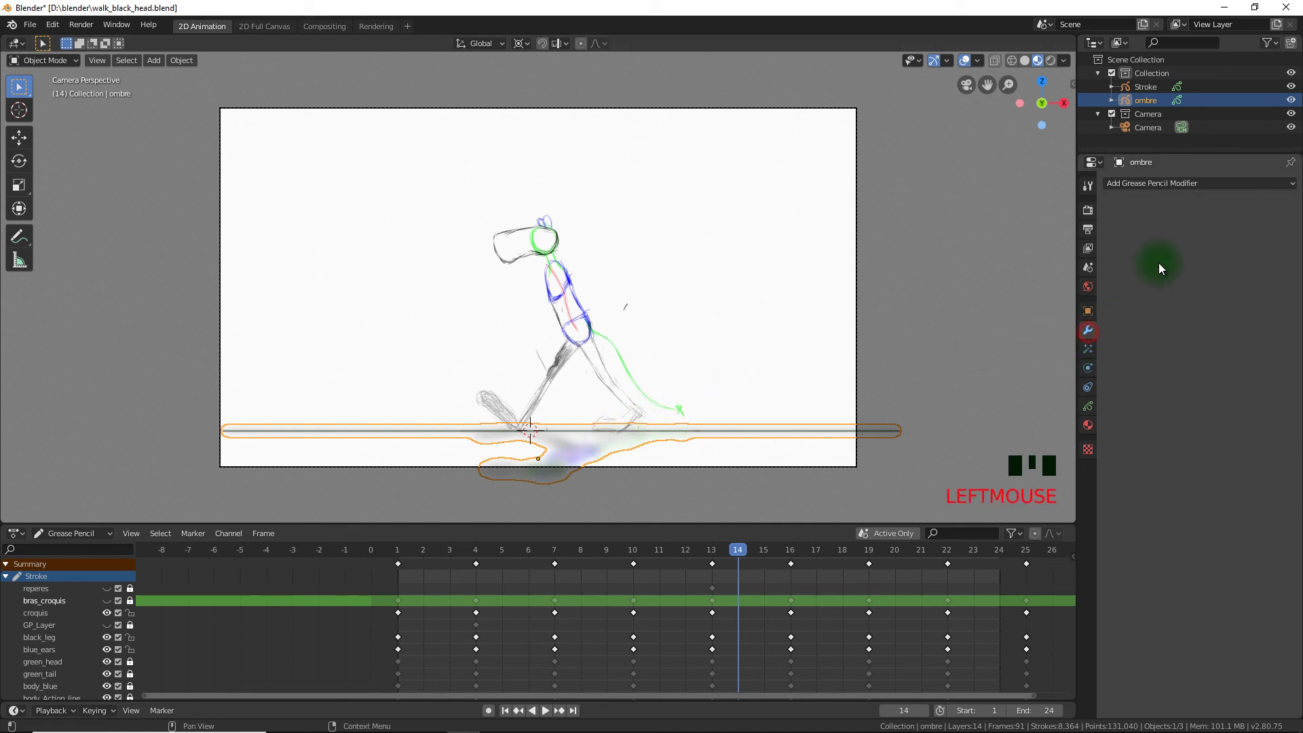
left_click(1173, 185)
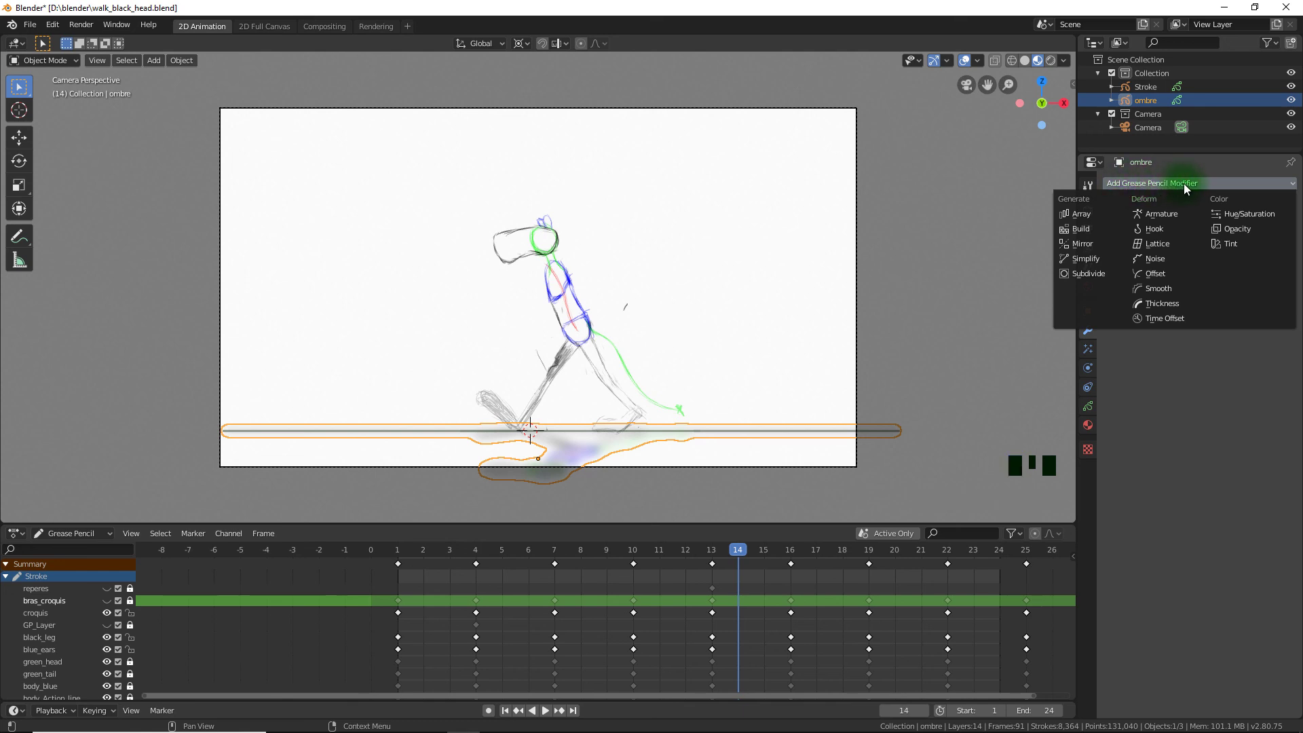
left_click(1235, 242)
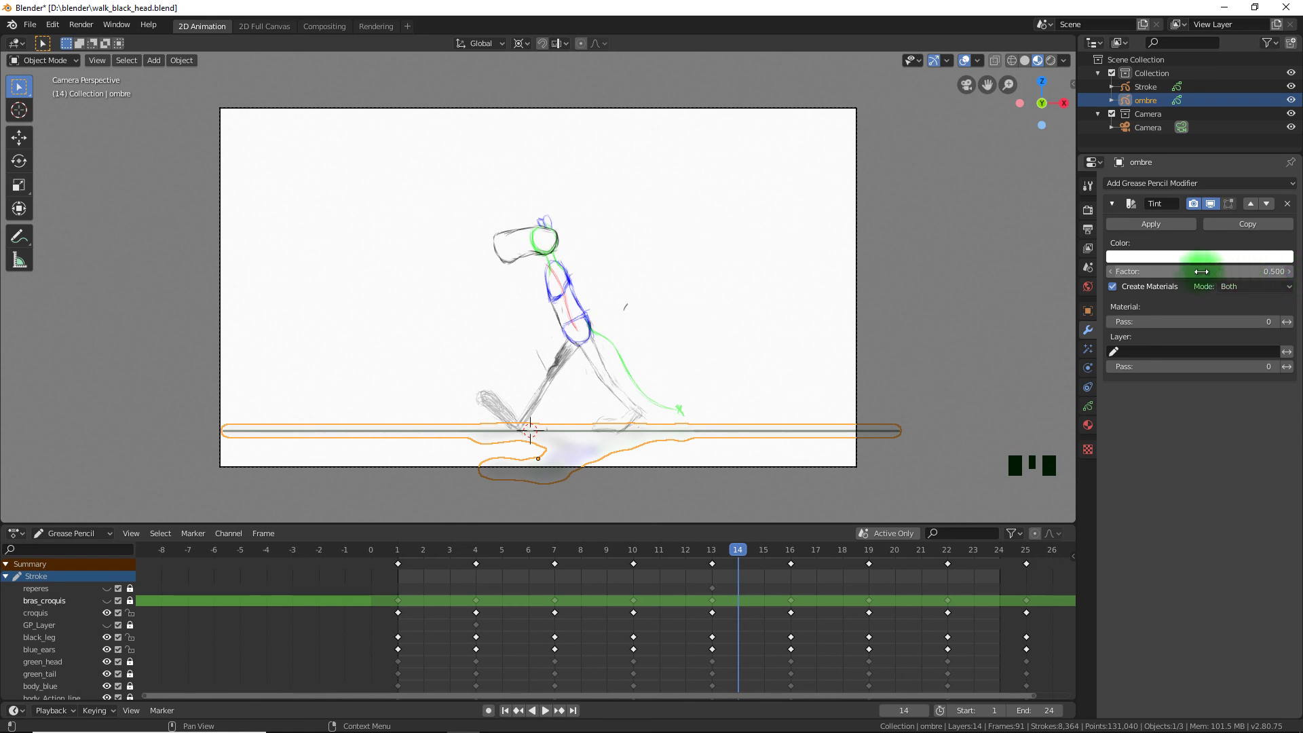
mouse_move(1154, 274)
left_mouse_down()
mouse_move(1290, 268)
mouse_move(79, 262)
mouse_move(245, 256)
left_mouse_up()
Set the Tint modifier's colour to a very dark purple and play the animation to preview the tinted shadow
left_click(1123, 258)
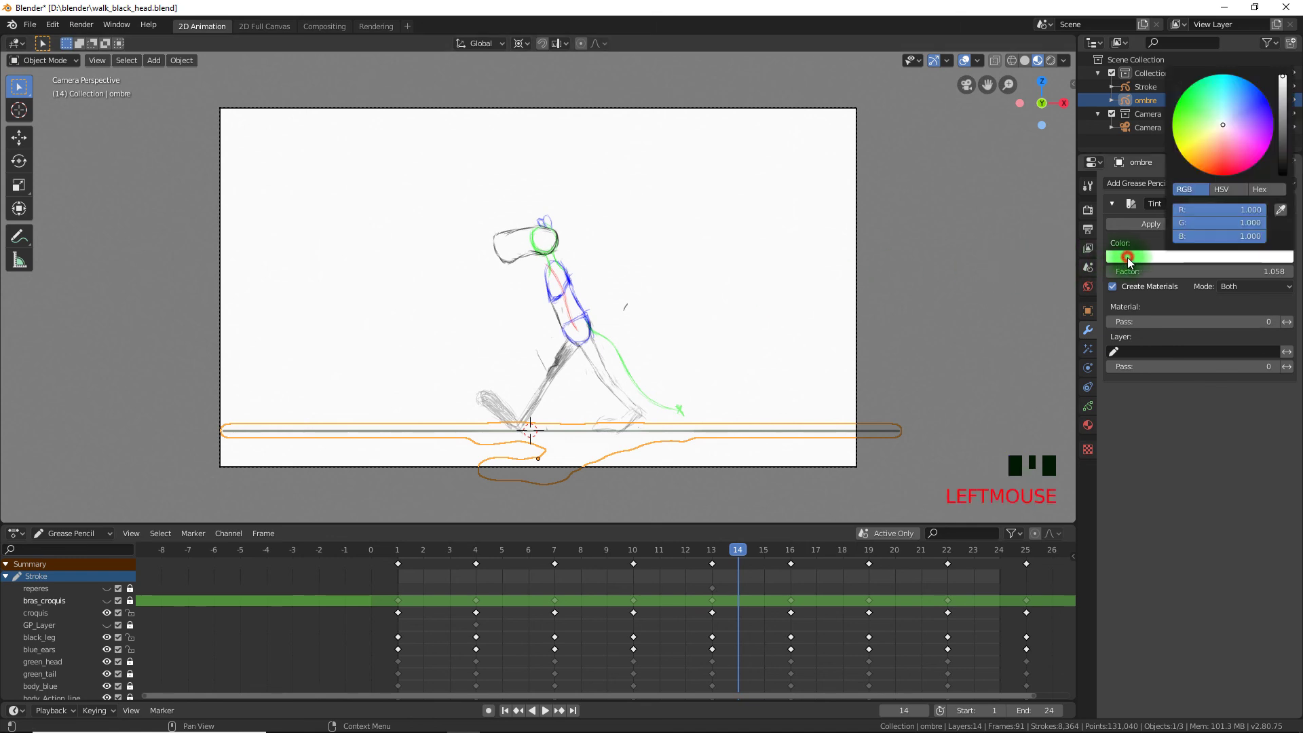
left_click(1244, 129)
mouse_move(1256, 153)
left_mouse_down()
mouse_move(1236, 104)
mouse_move(1245, 93)
mouse_move(1260, 137)
mouse_move(1289, 129)
mouse_move(1297, 162)
left_mouse_up()
left_click(727, 288)
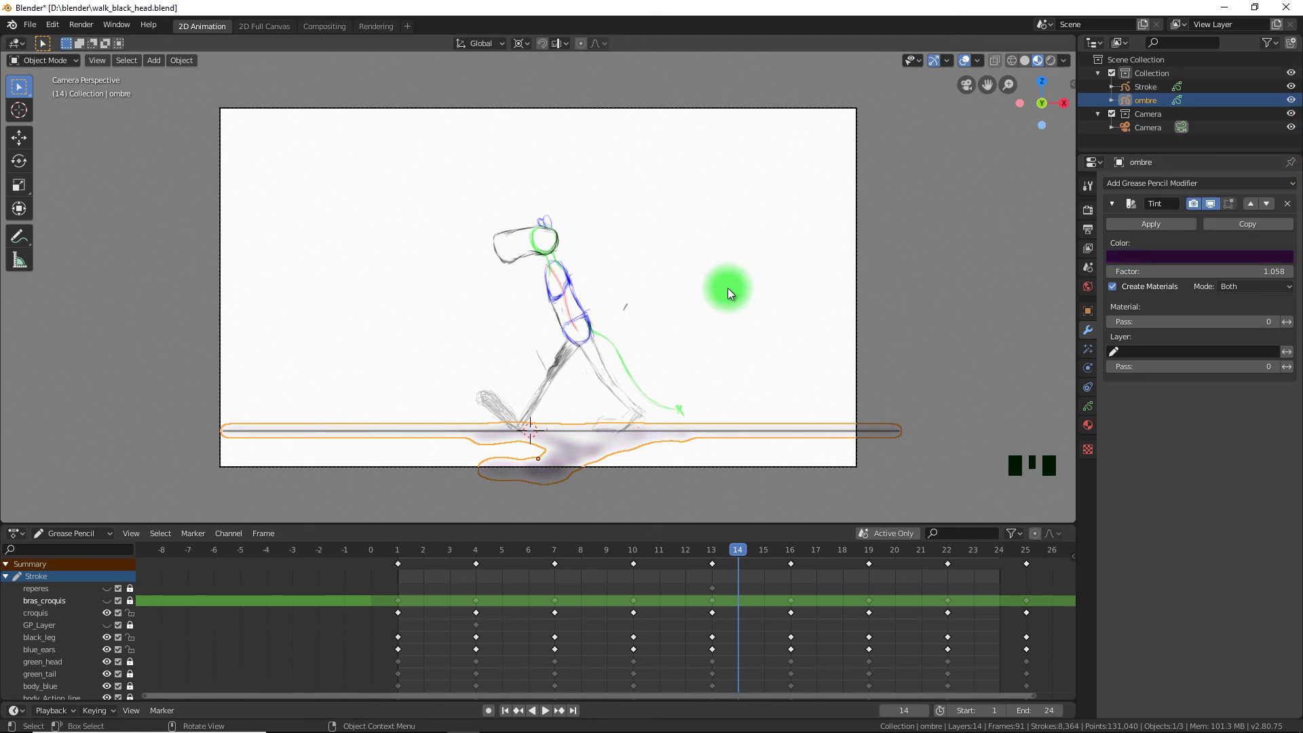
key("space")
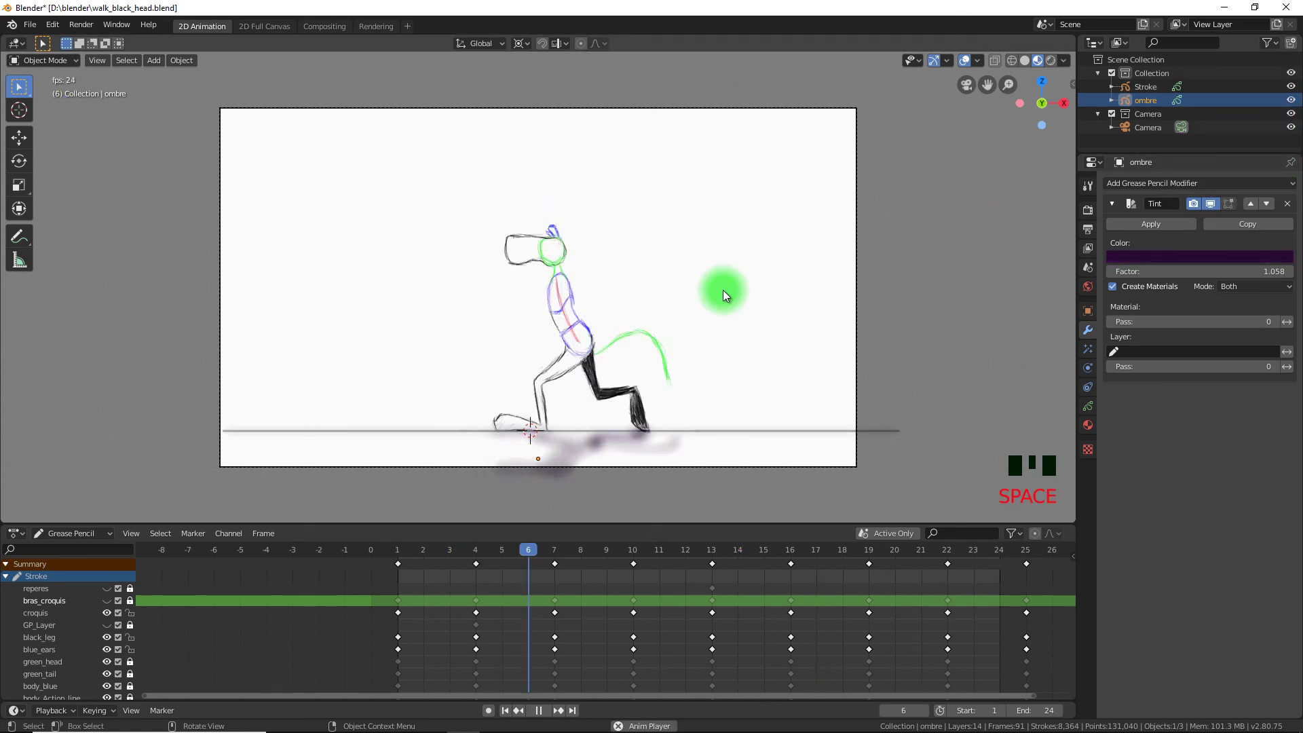